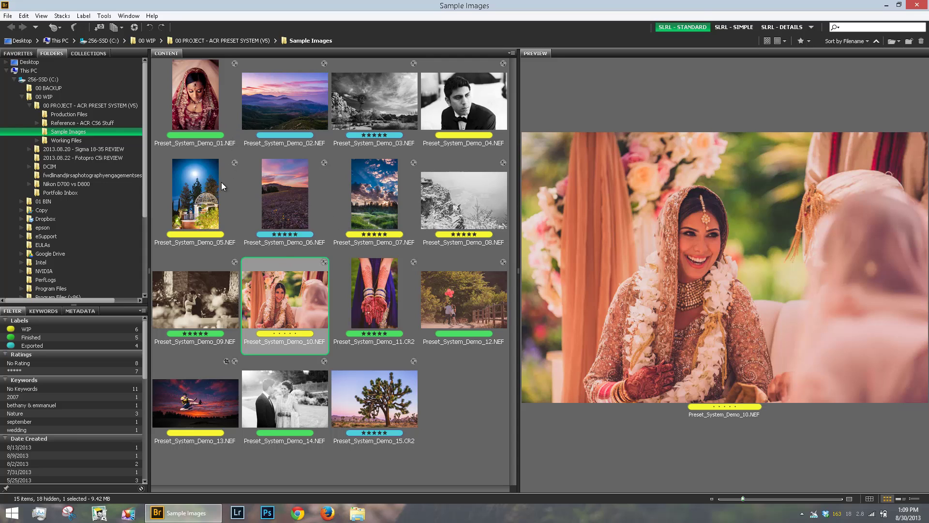
- Filter the sample images to the WIP label and open all of them in full-screen Camera Raw
click(27, 329)
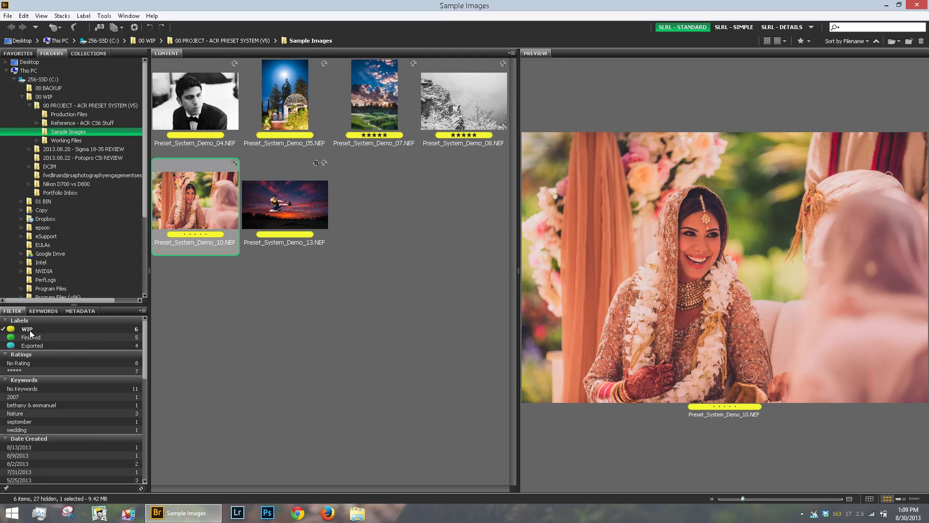
key(ctrl+a)
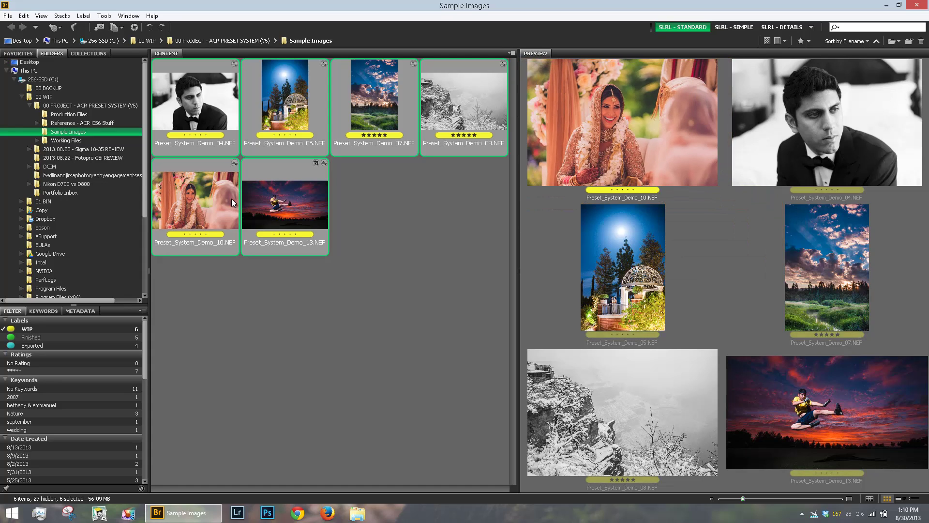
key(ctrl+r)
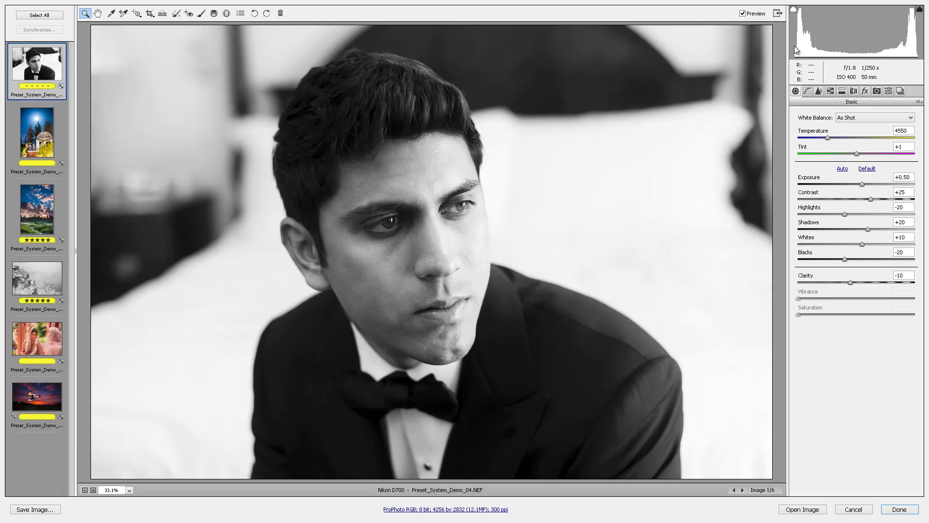
click(778, 14)
- Reset the bride photo Preset_System_Demo_10.NEF to Camera Raw Defaults and apply the 00-10 - RESET ALL preset
click(888, 92)
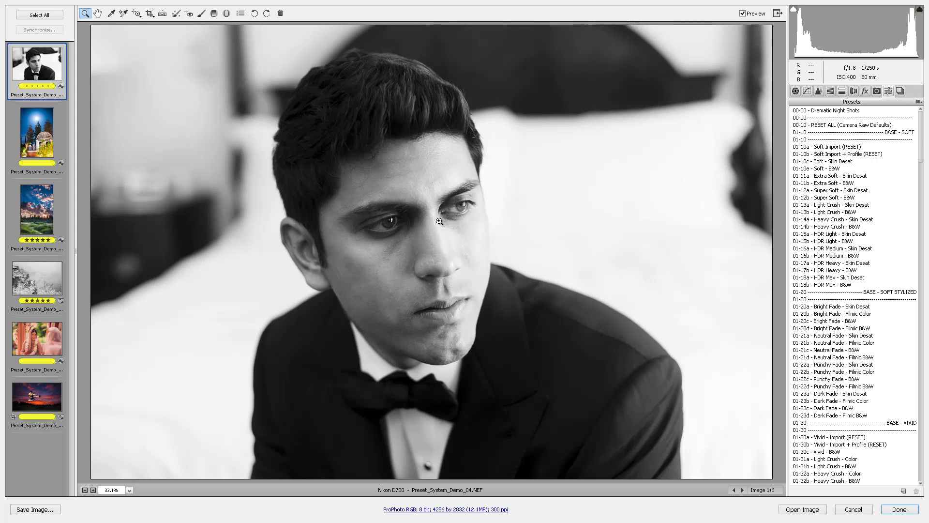
click(34, 334)
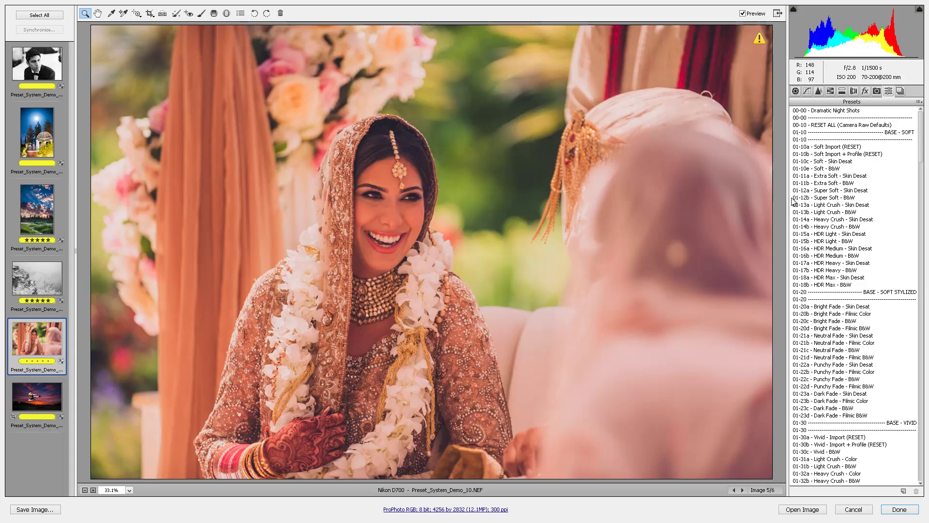
click(919, 102)
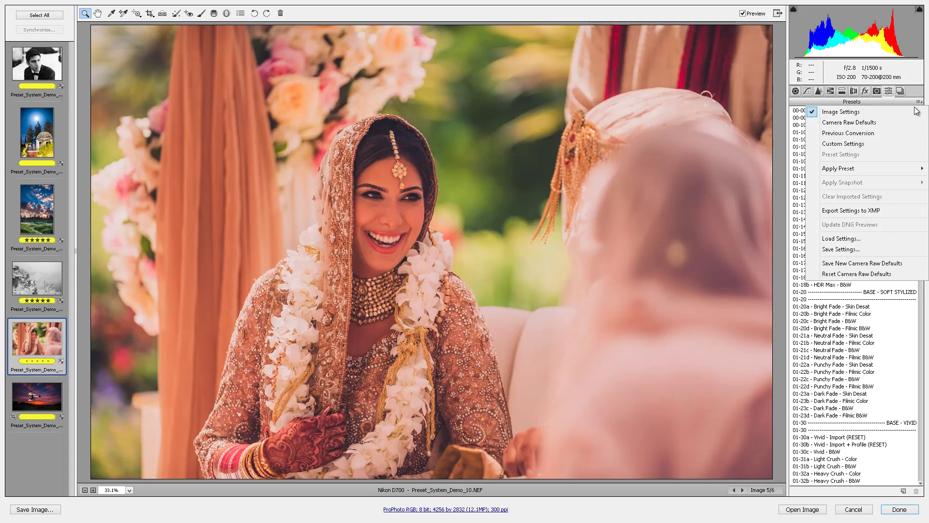
click(870, 125)
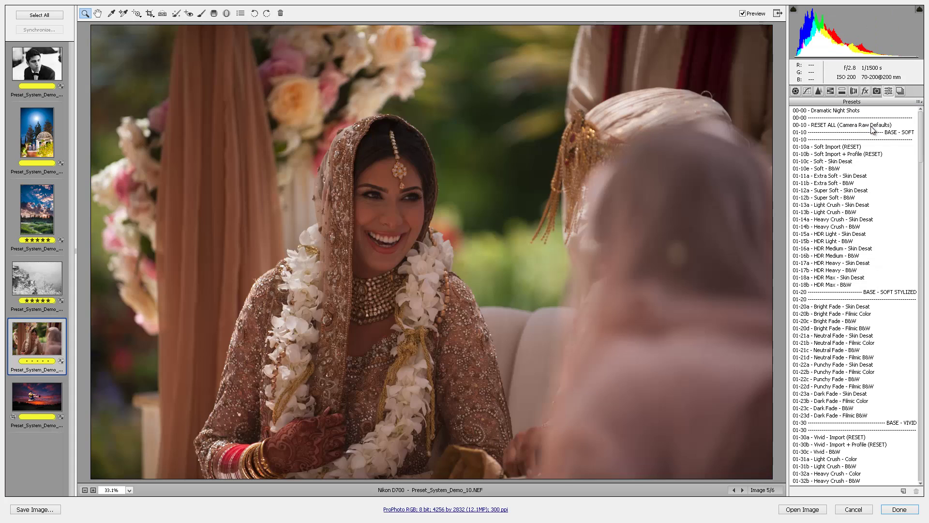
click(833, 125)
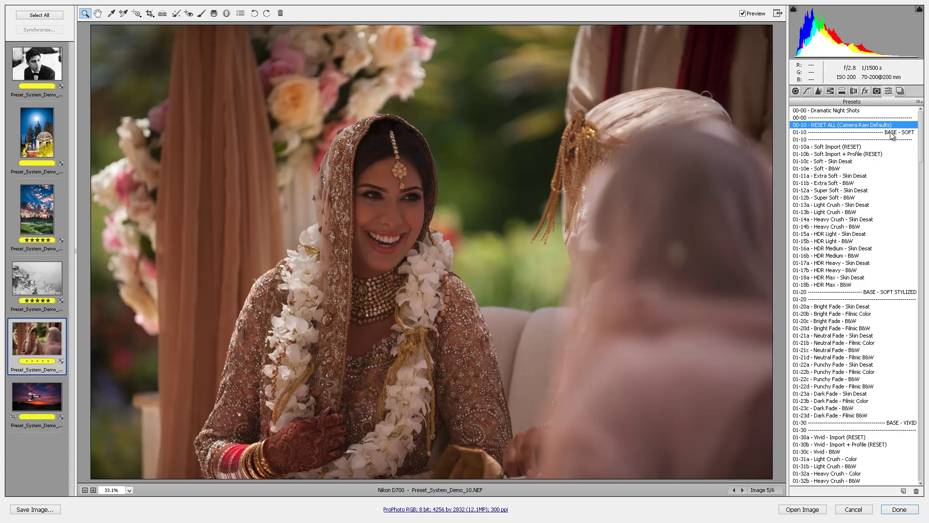
drag(921, 140, 921, 118)
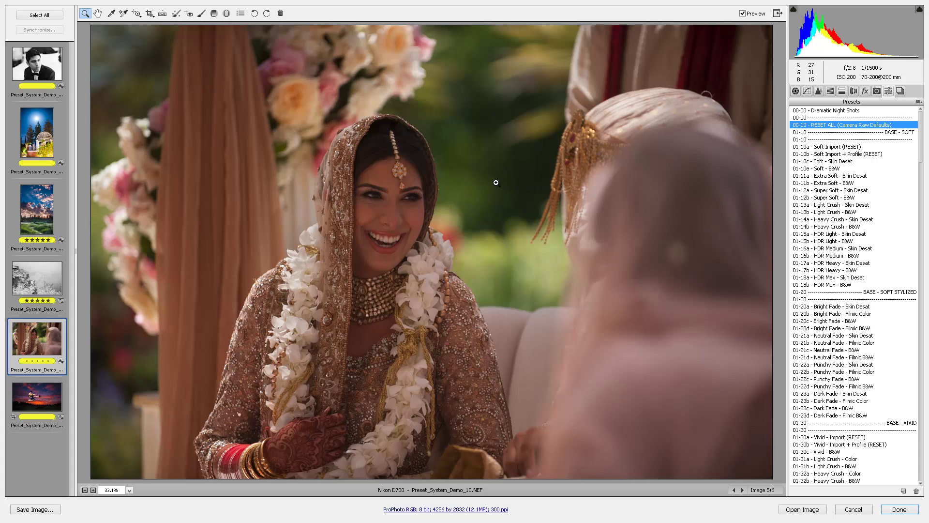
- Reset the jumping athlete photo with the 00-10 - RESET ALL preset and apply 01-30a - Vivid - Import (RESET)
click(35, 396)
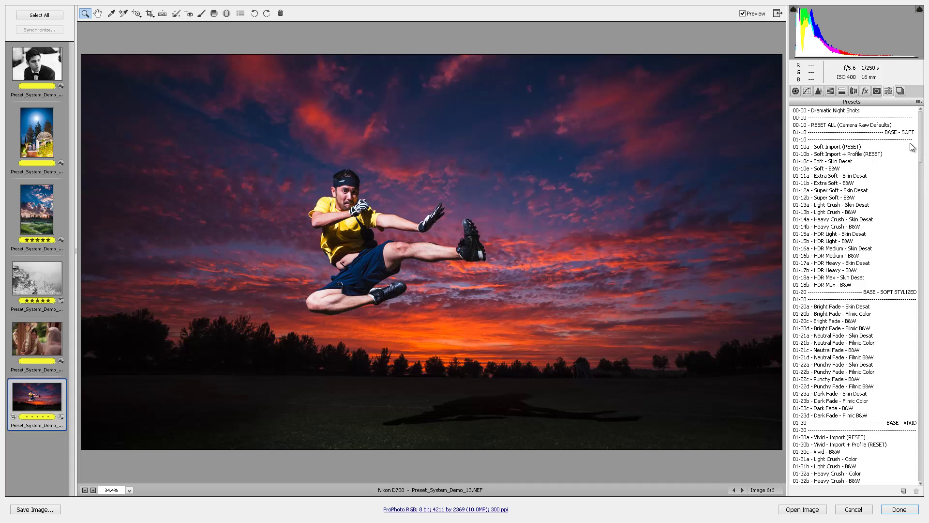
click(831, 125)
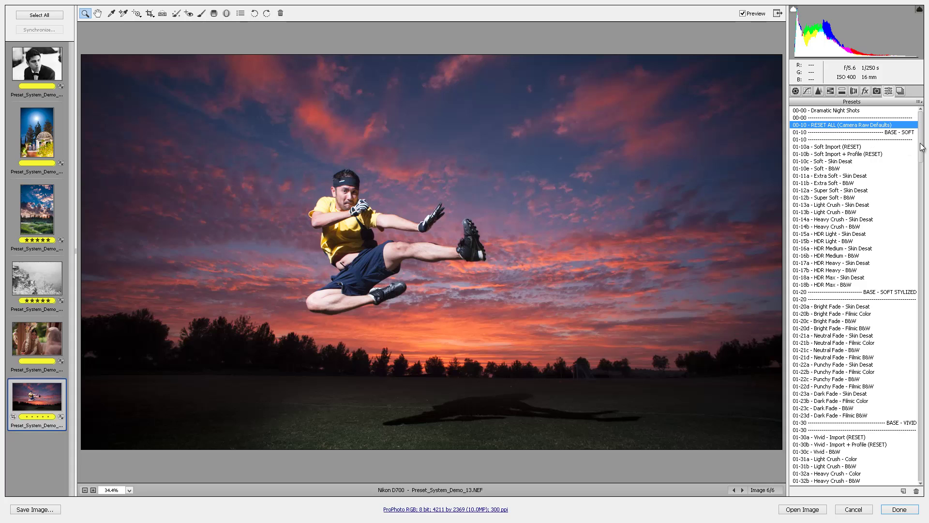
click(836, 437)
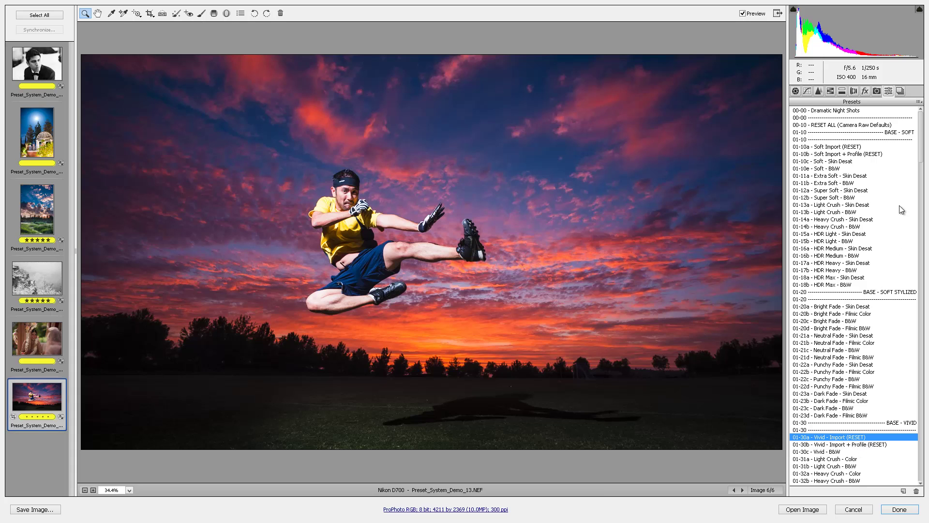
- Lower the exposure of the jumping athlete photo slightly in the basic adjustments
click(797, 92)
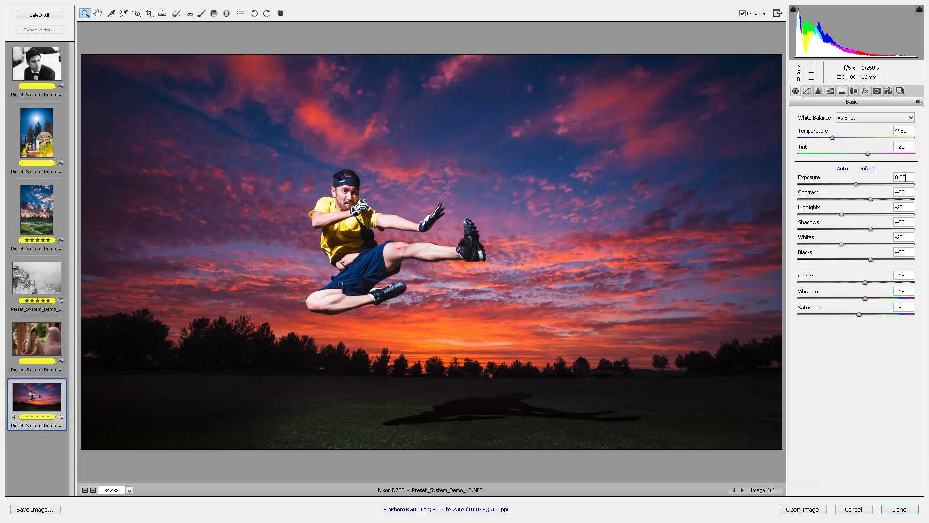
click(905, 177)
key(Down)
key(Down)
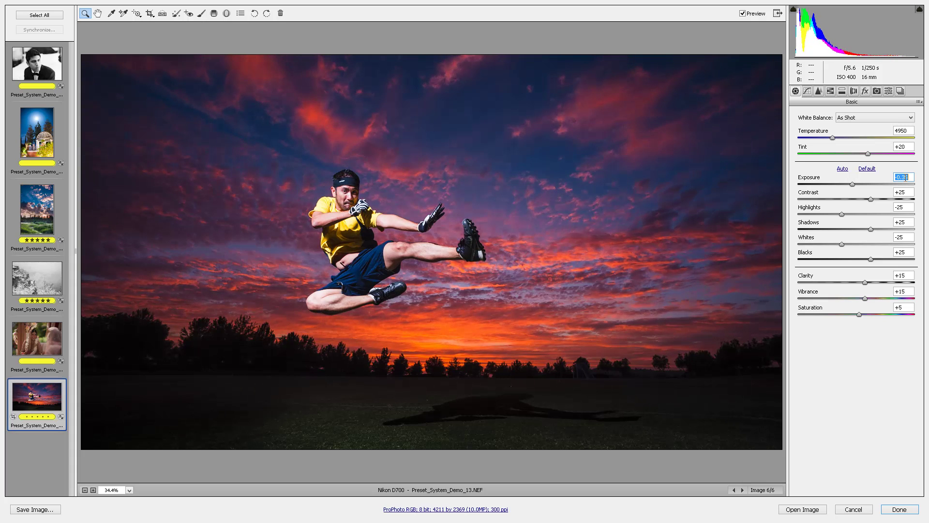
key(Up)
- Apply the 01-10a - Soft Import (RESET) preset to the bride photo and try 01-11a - Extra Soft - Skin Desat
click(38, 339)
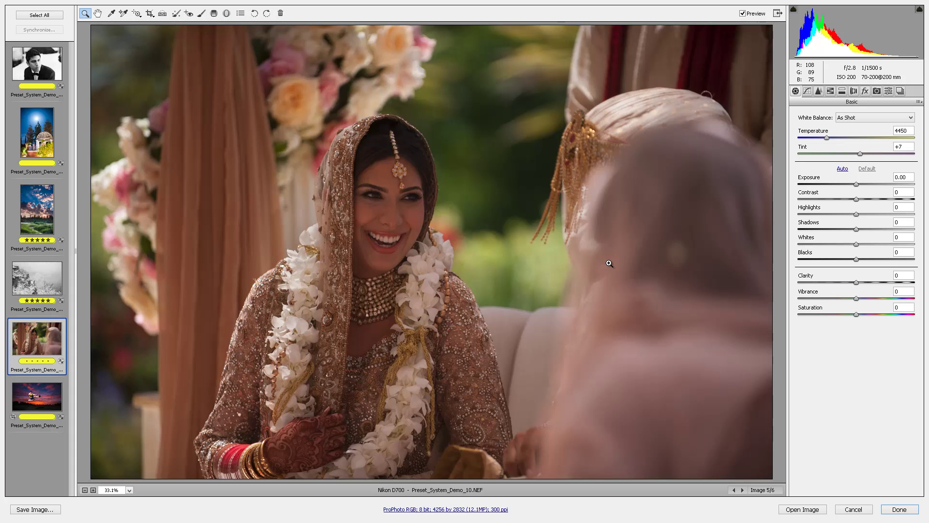
click(888, 91)
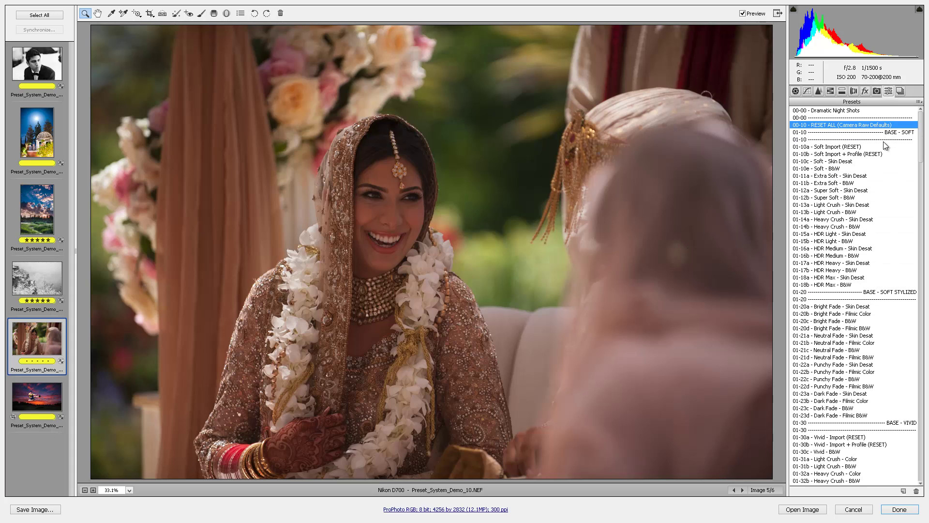
click(829, 148)
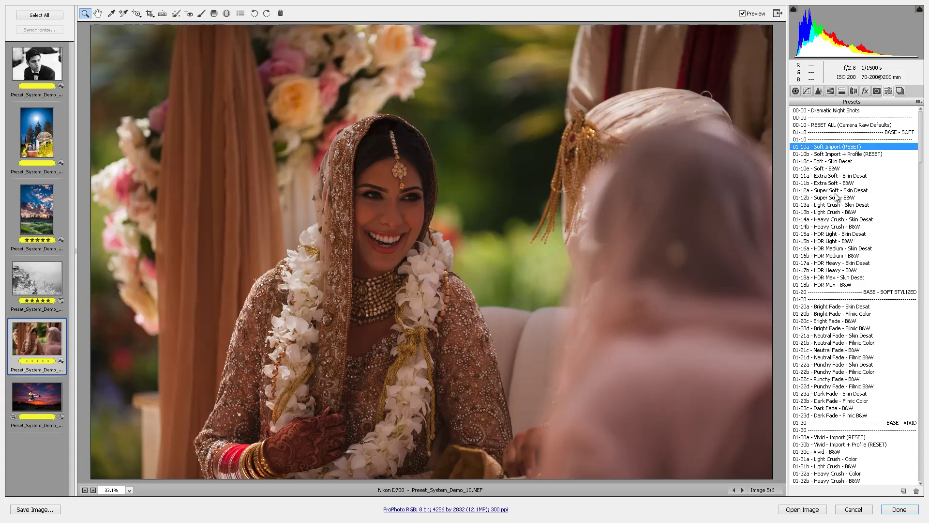
click(817, 177)
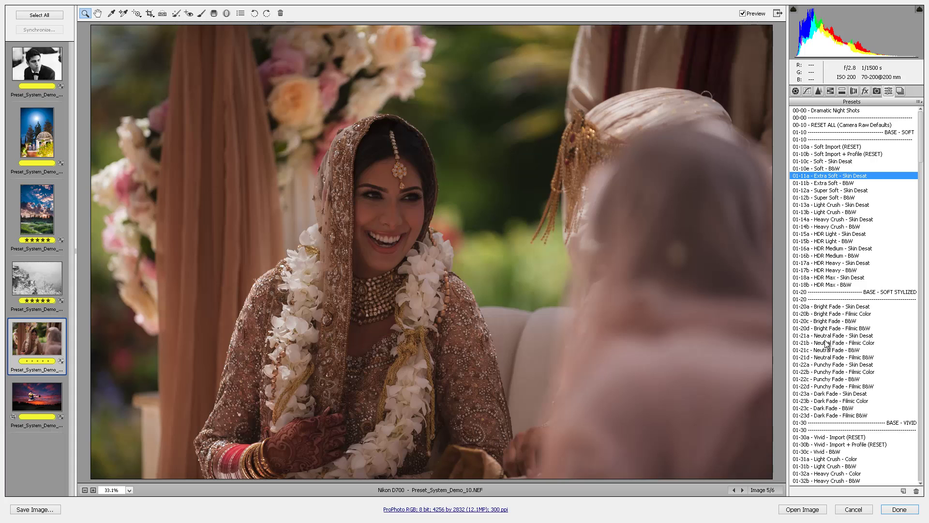
- Compare the Bright Fade and Neutral Fade presets on the bride photo and apply 01-22a - Punchy Fade - Skin Desat
click(841, 308)
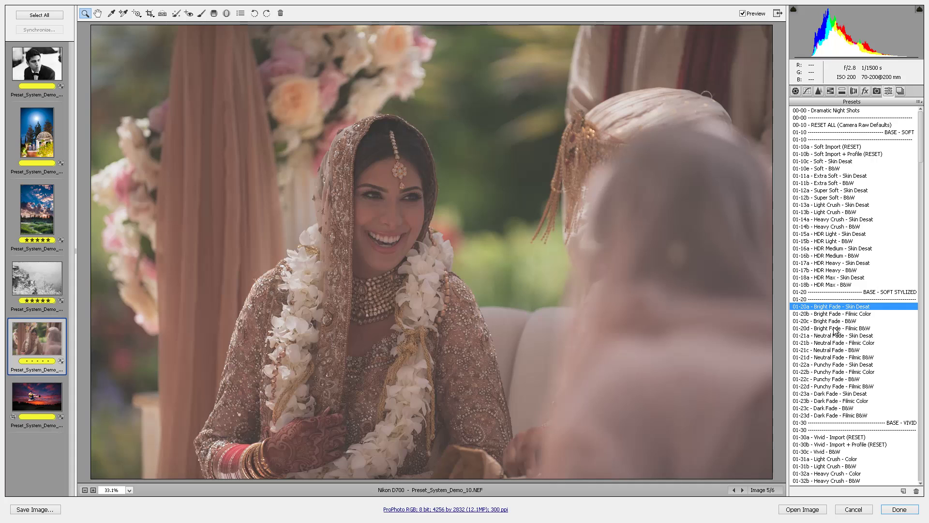
click(834, 335)
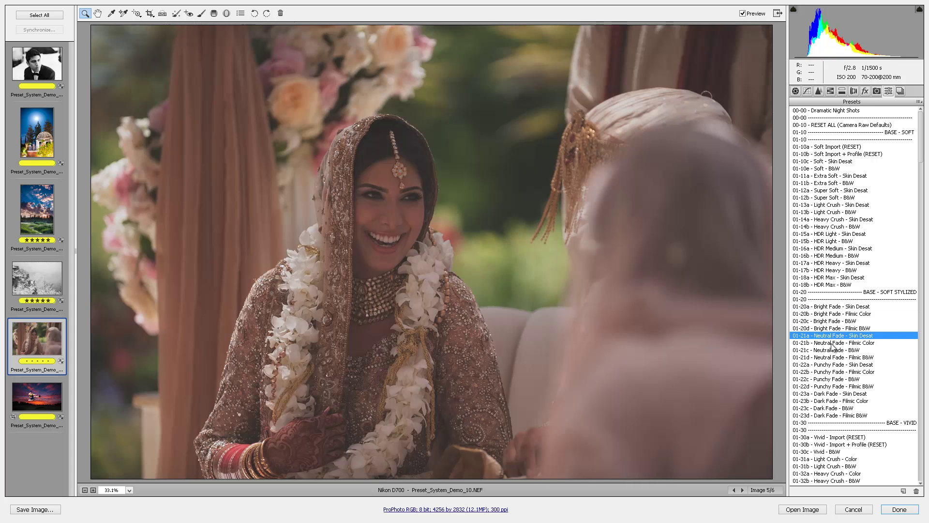
click(832, 343)
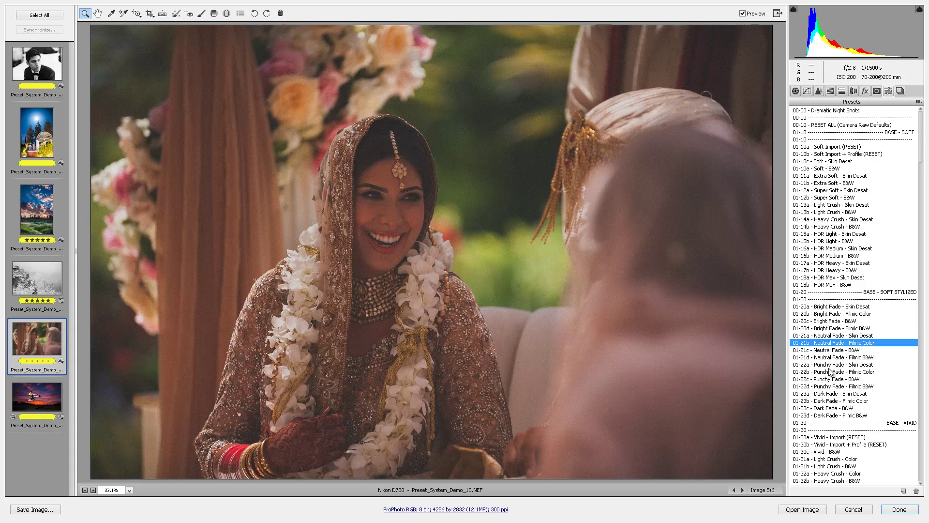
click(829, 365)
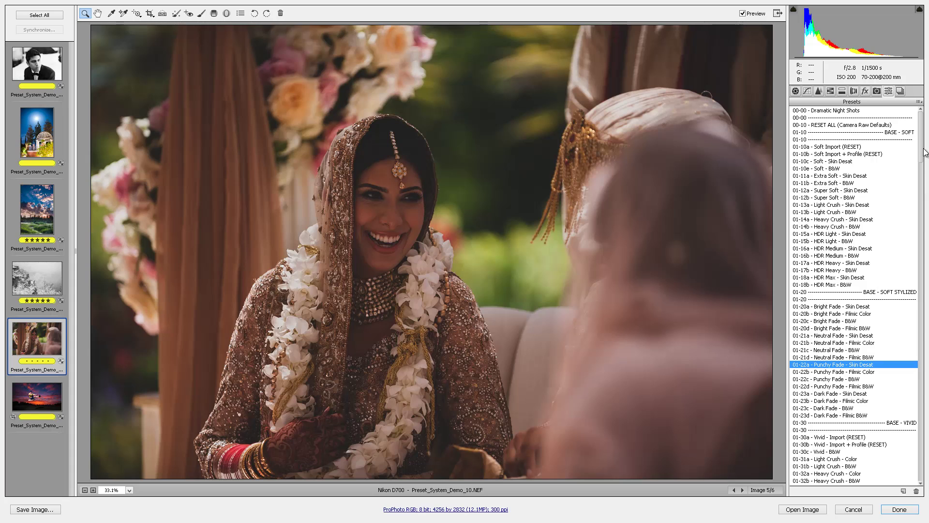
- Brighten the bride photo with the 03-07 - Brighten +1.0 exposure preset
drag(922, 162, 921, 233)
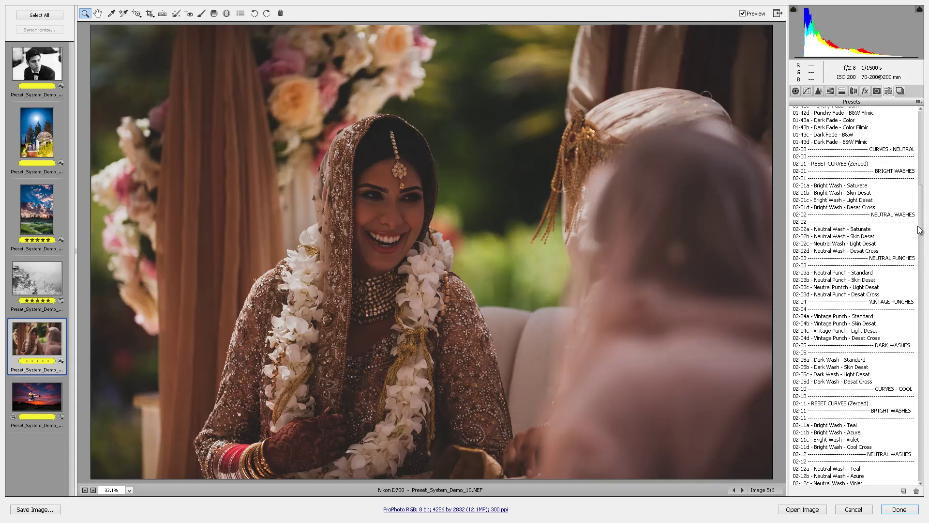
drag(922, 223, 919, 258)
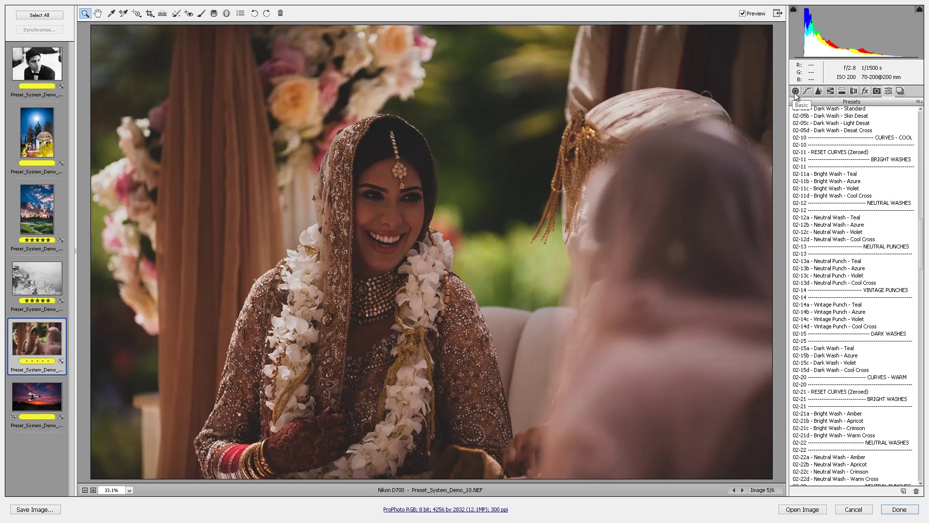
drag(921, 259, 912, 329)
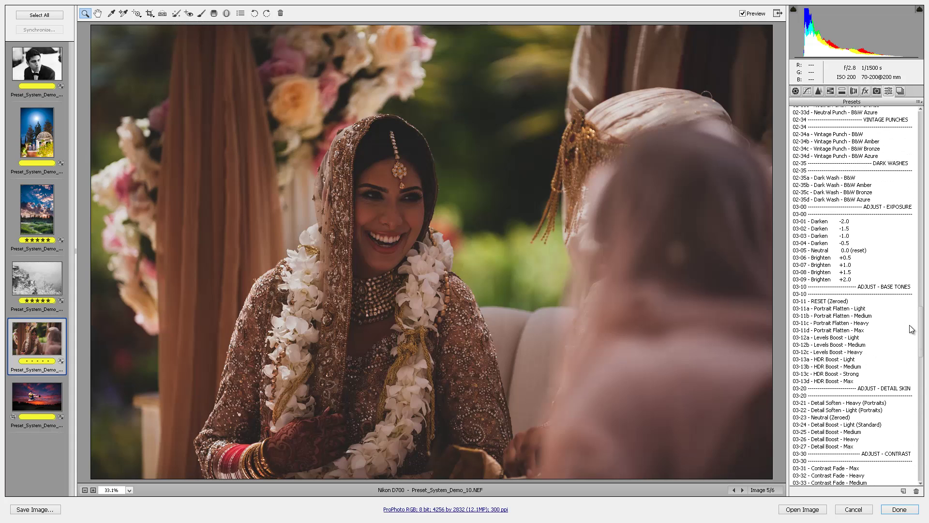
click(855, 243)
click(845, 265)
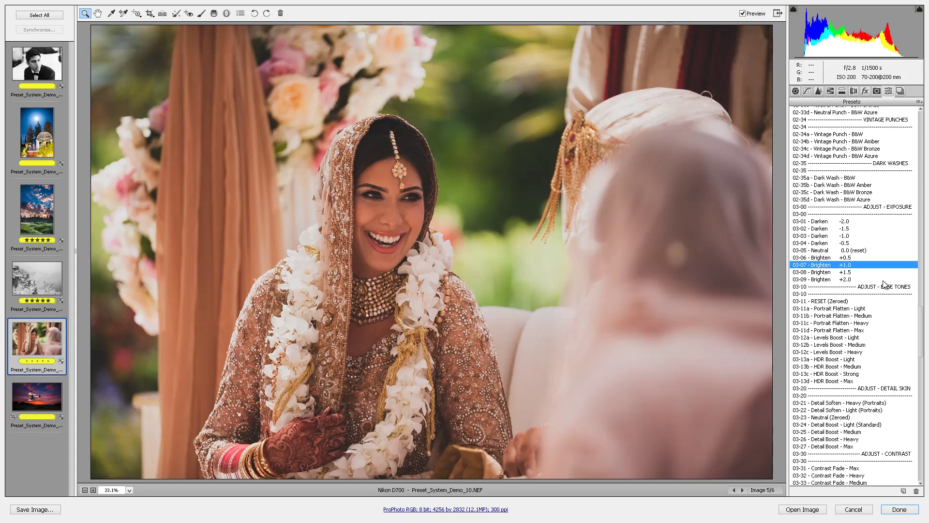
- Try the neutral curve presets 02-03d - Neutral Punch - Desat Cross and 02-04d - Vintage Punch - Desat Cross on the bride photo
drag(924, 344, 926, 205)
scroll(910, 153, down, 2)
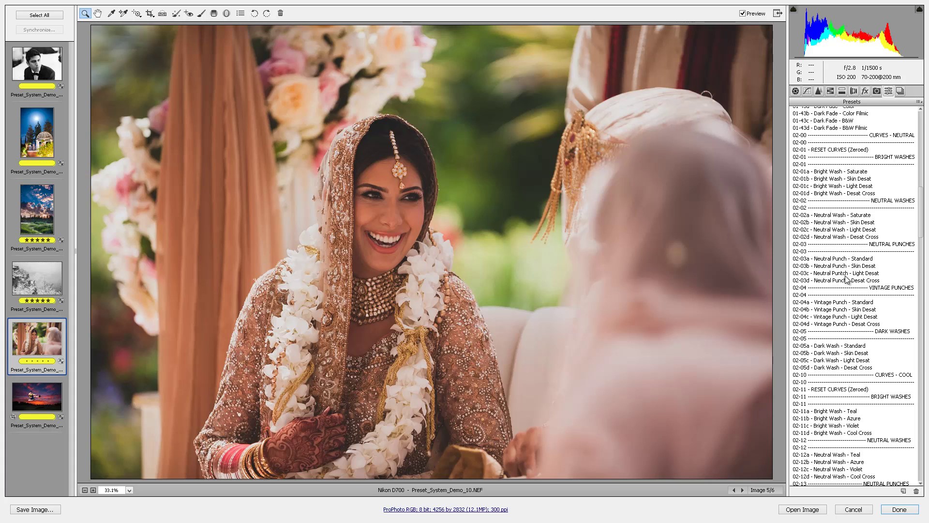
click(846, 281)
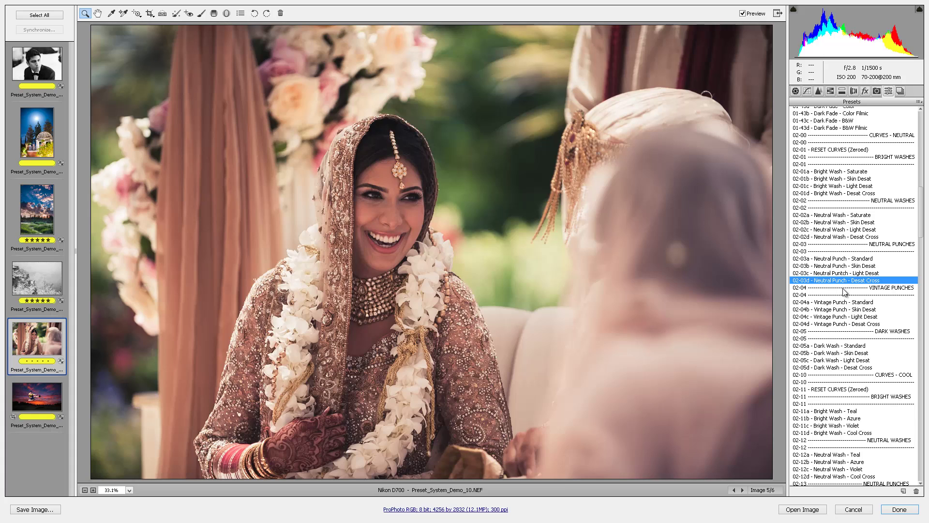
click(839, 325)
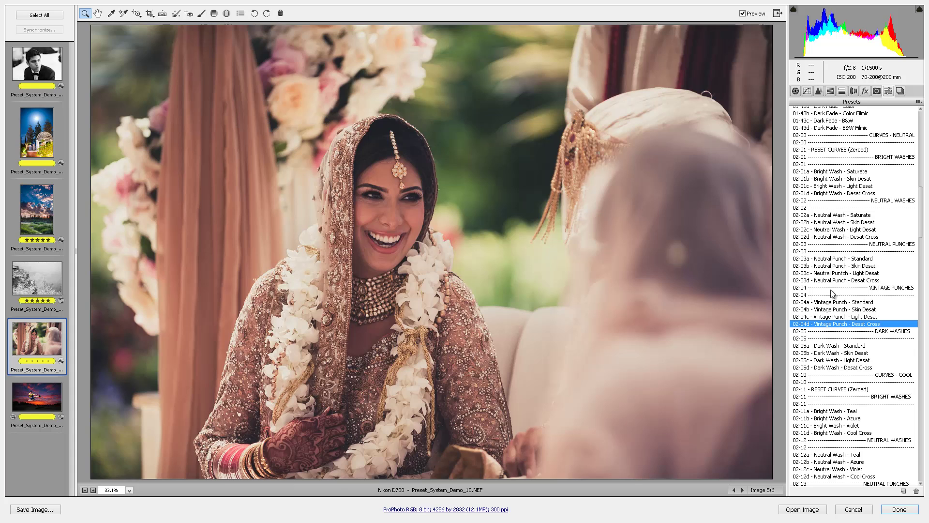
- Try the warm curve preset 02-23b - Neutral Punch - Apricot on the bride photo and compare it with the Amber version
scroll(877, 307, down, 4)
drag(926, 244, 919, 293)
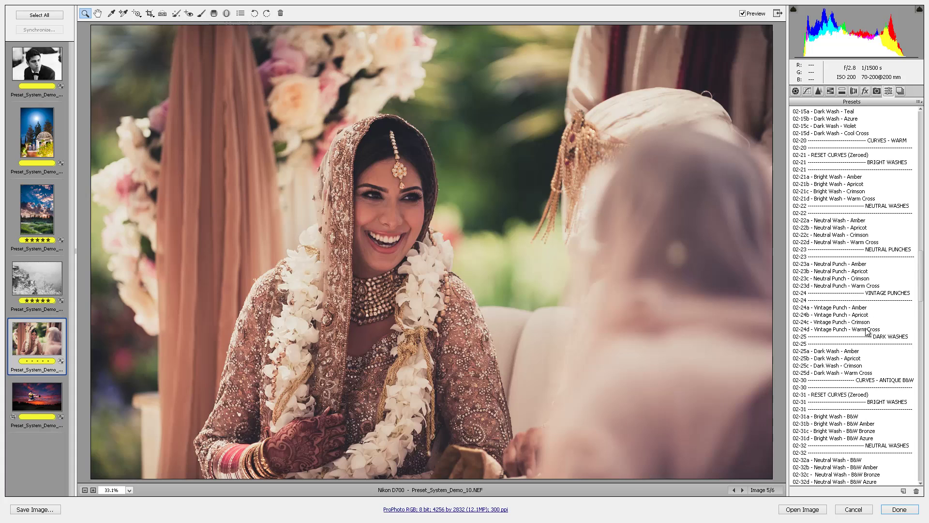
click(857, 272)
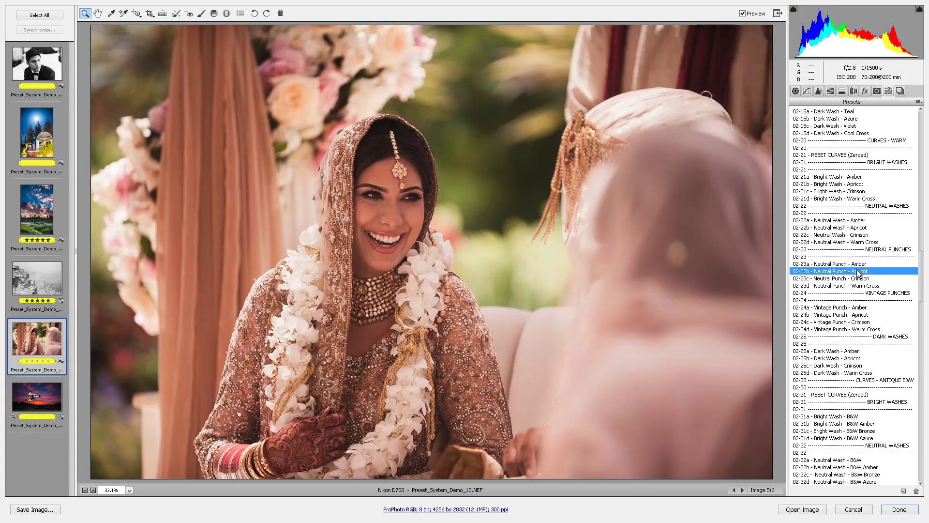
key(Up)
key(Down)
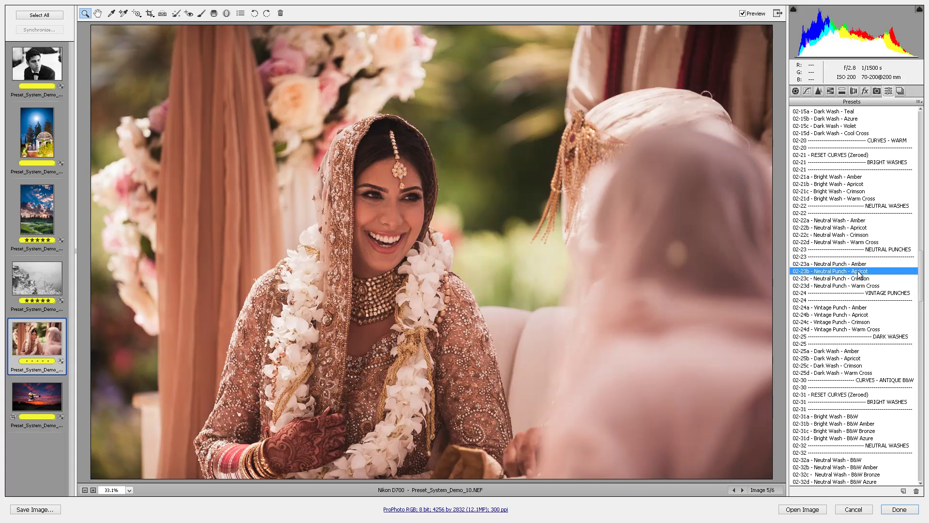
- Compare the warm Vintage Punch curves on the bride photo and apply 02-24a - Vintage Punch - Amber
click(853, 309)
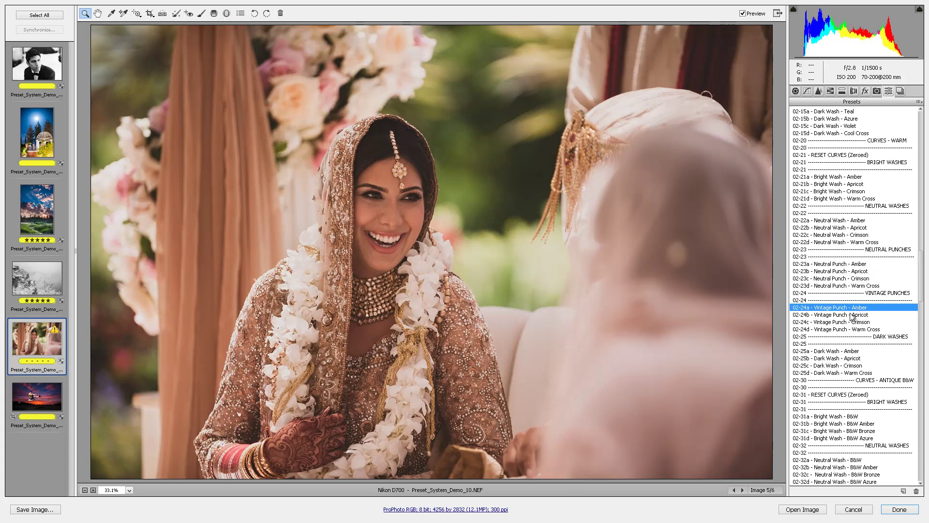
key(Down)
key(Up)
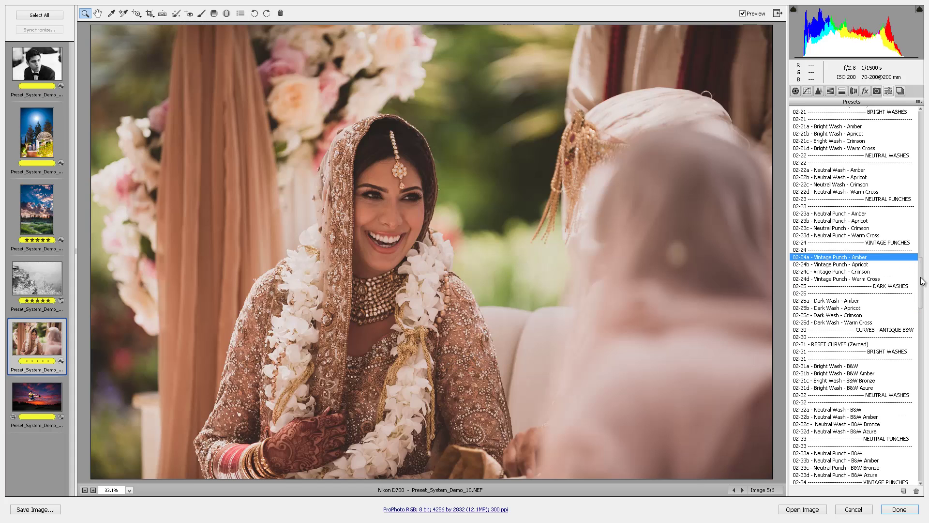
drag(920, 271, 921, 354)
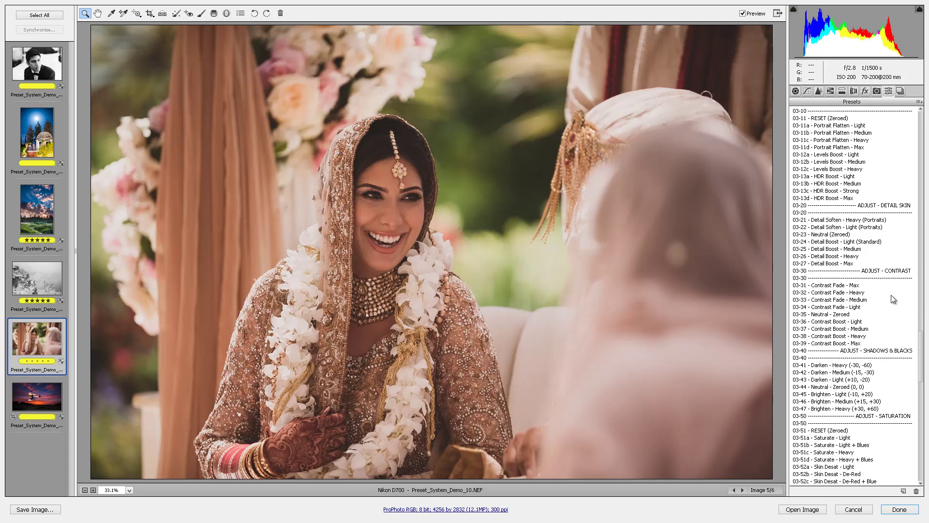
- Compare the presets 03-51a - Saturate - Light and 03-52c - Skin Desat - De-Red + Blue on the bride photo and apply 03-52b - Skin Desat - De-Red
scroll(922, 363, down, 3)
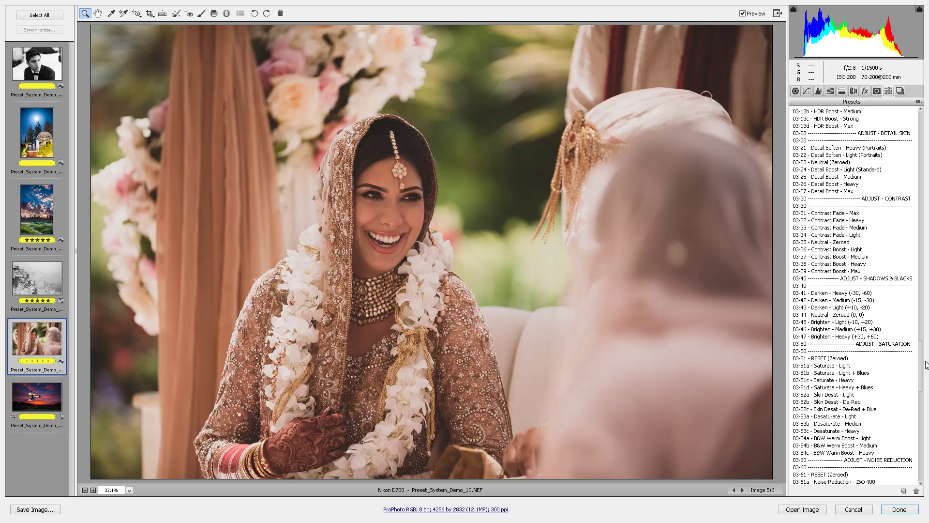
drag(921, 363, 924, 346)
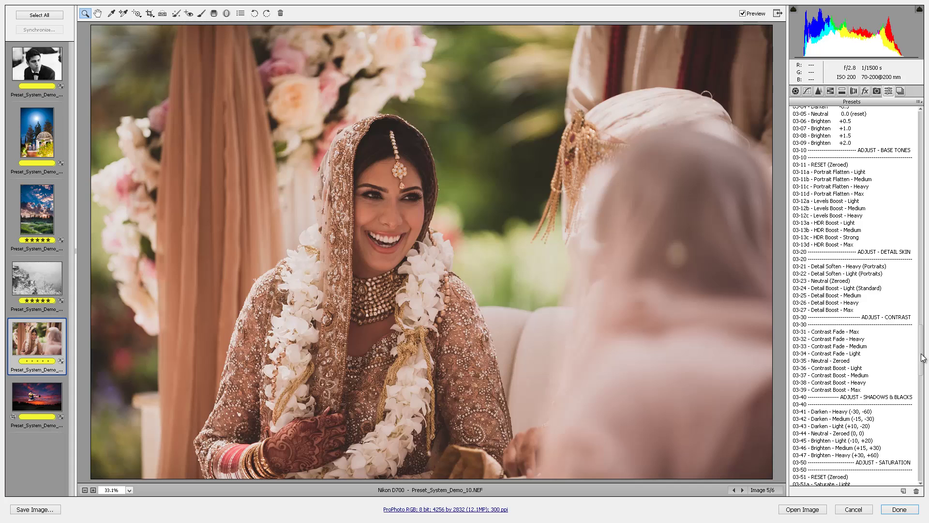
drag(922, 358, 921, 382)
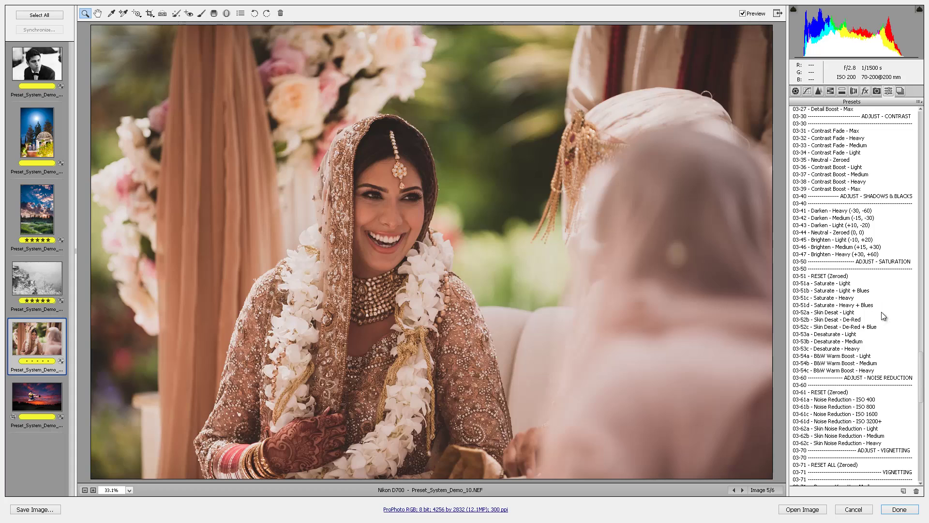
click(838, 322)
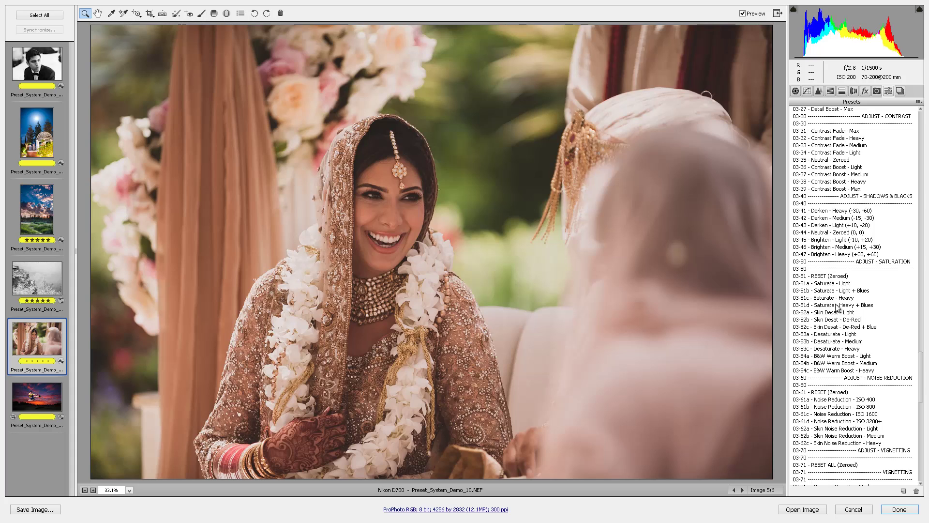
click(836, 286)
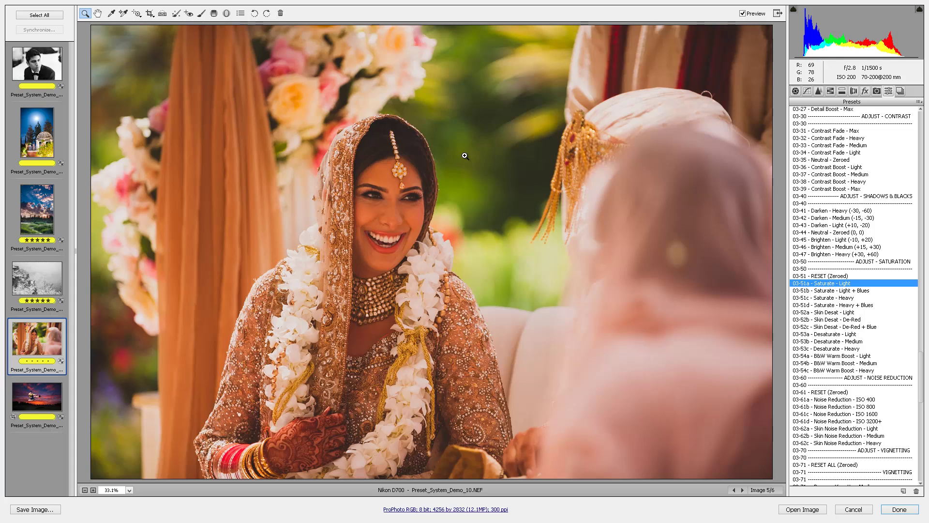
click(831, 327)
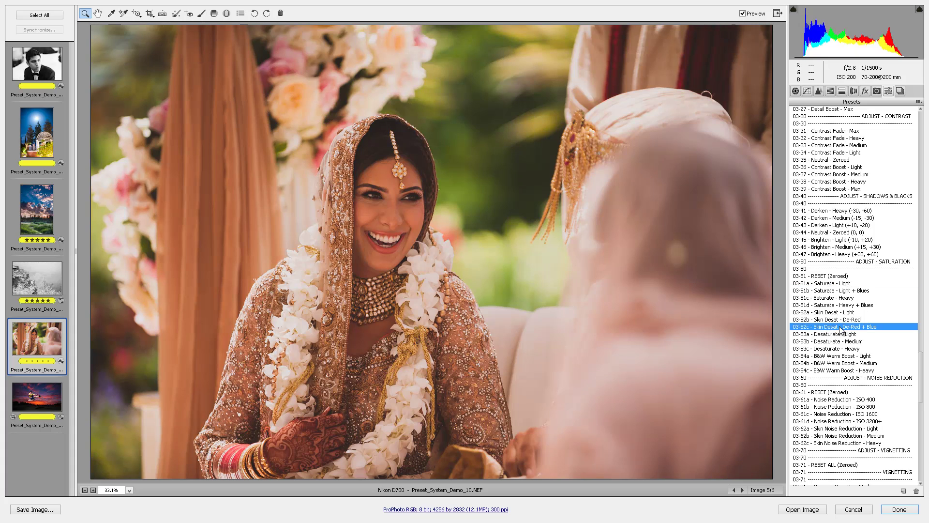
click(843, 320)
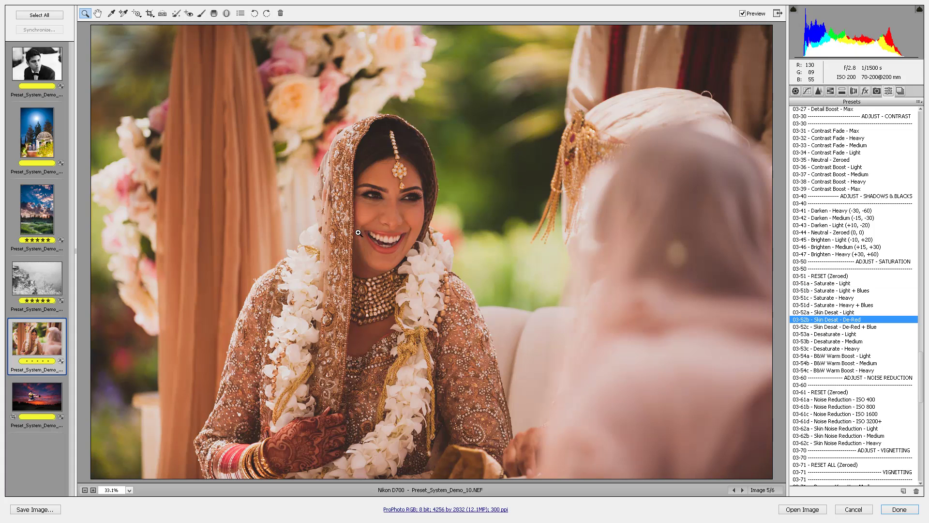
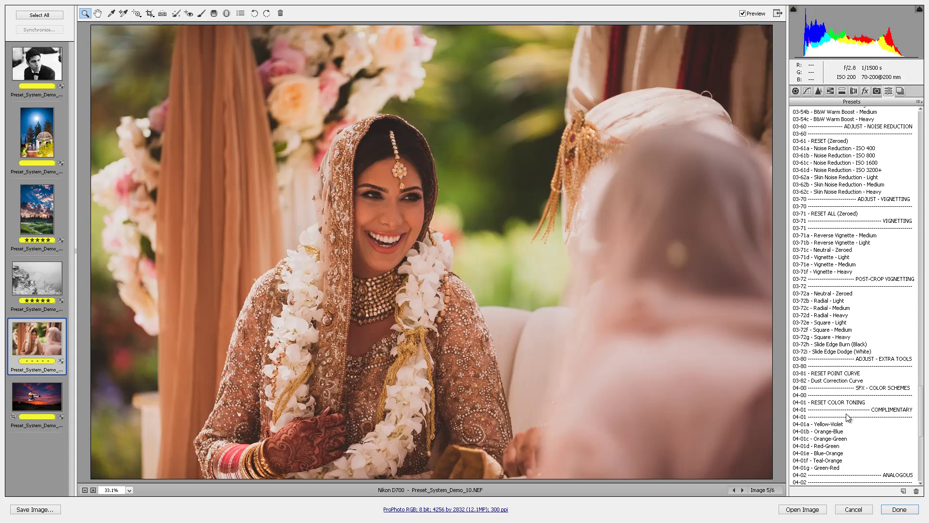
- Try the Radial Light and Medium post-crop vignettes on the bride photo, zero them with 03-72a, and apply 03-71a - Reverse Vignette - Medium
click(827, 301)
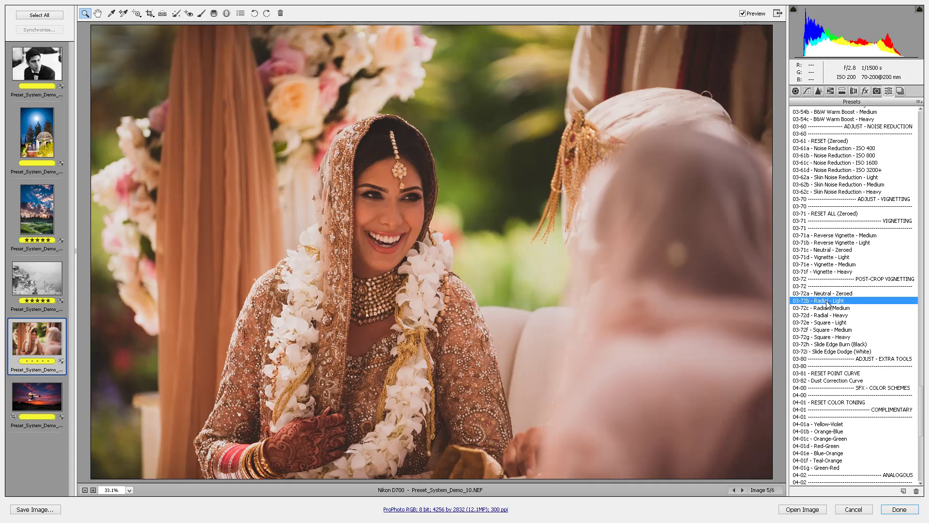
click(829, 307)
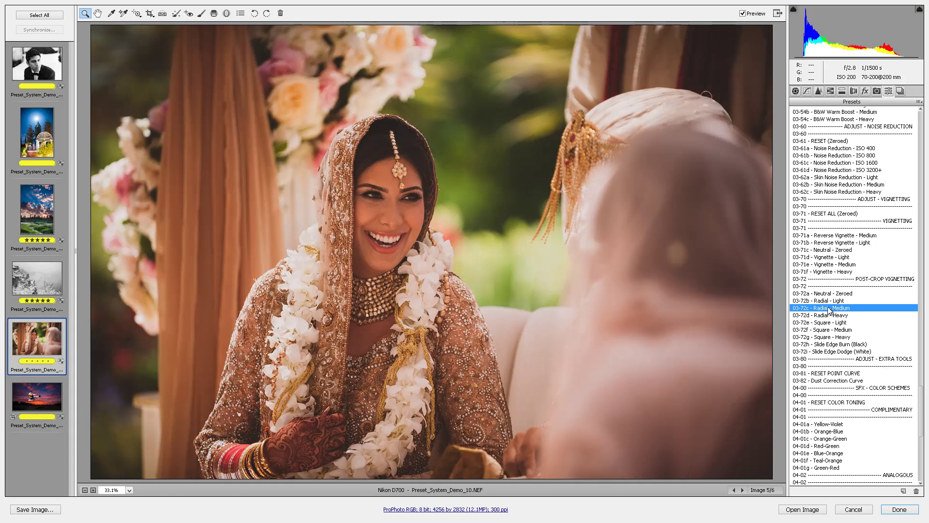
click(831, 300)
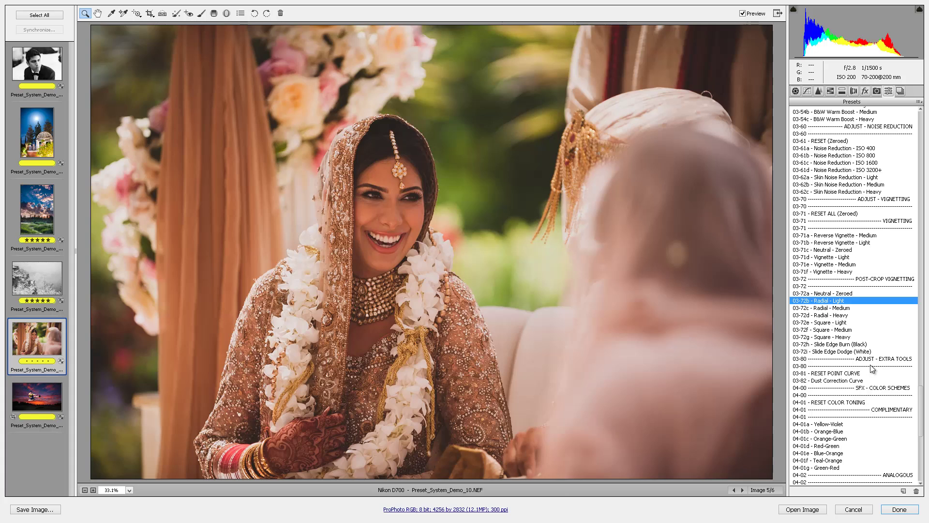
click(830, 294)
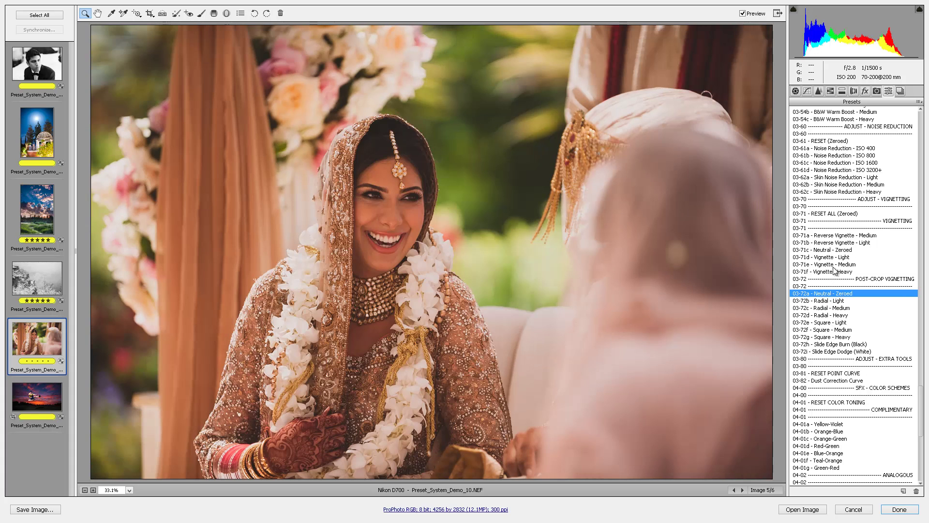
click(839, 236)
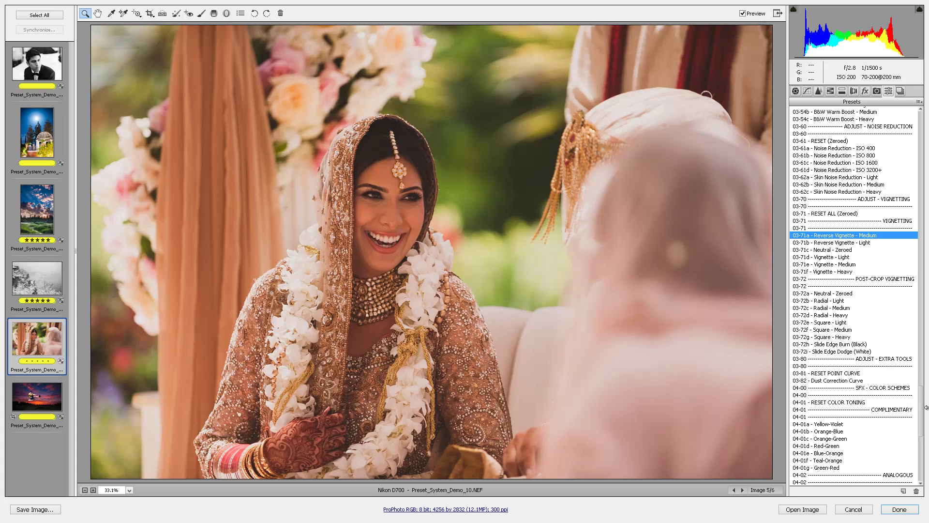
- Try the complimentary color schemes from 04-01f - Teal-Orange up to 04-01a - Yellow-Violet on the bride photo and reset the color toning
scroll(919, 420, down, 7)
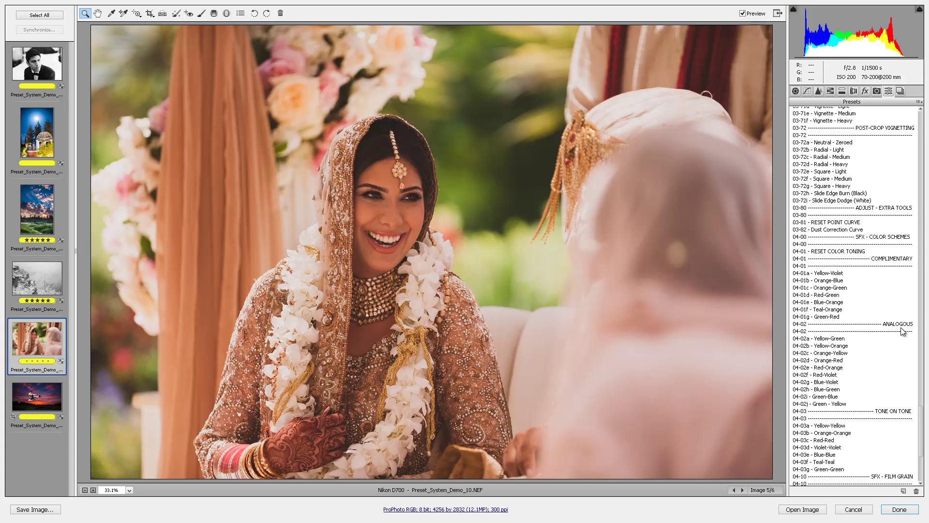
scroll(922, 426, down, 5)
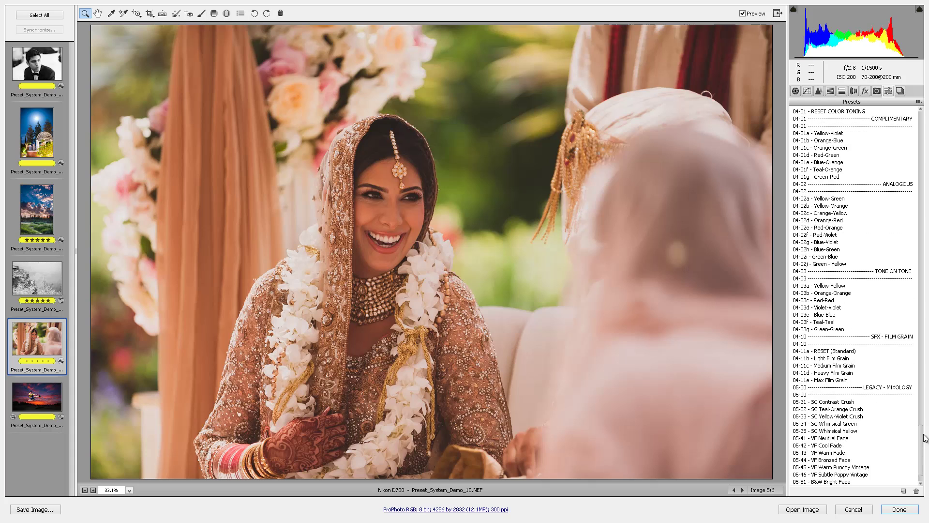
scroll(922, 426, up, 4)
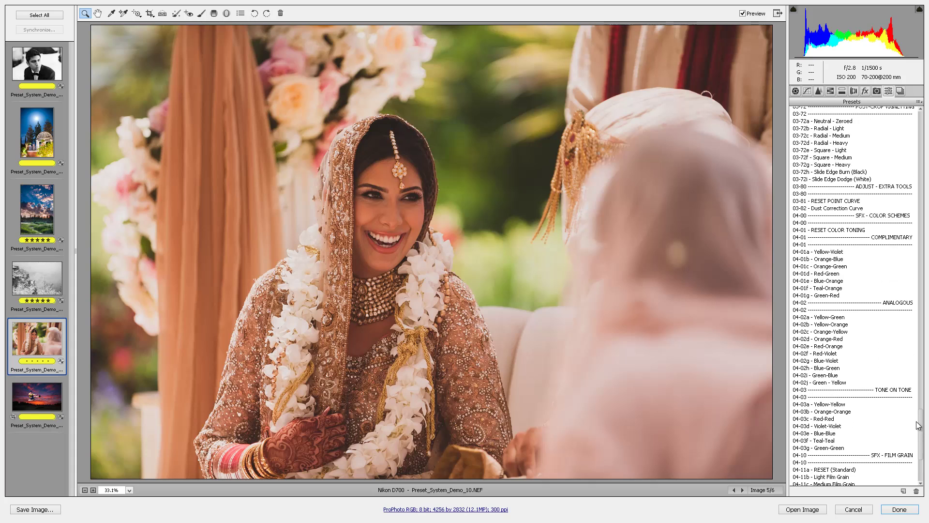
click(835, 296)
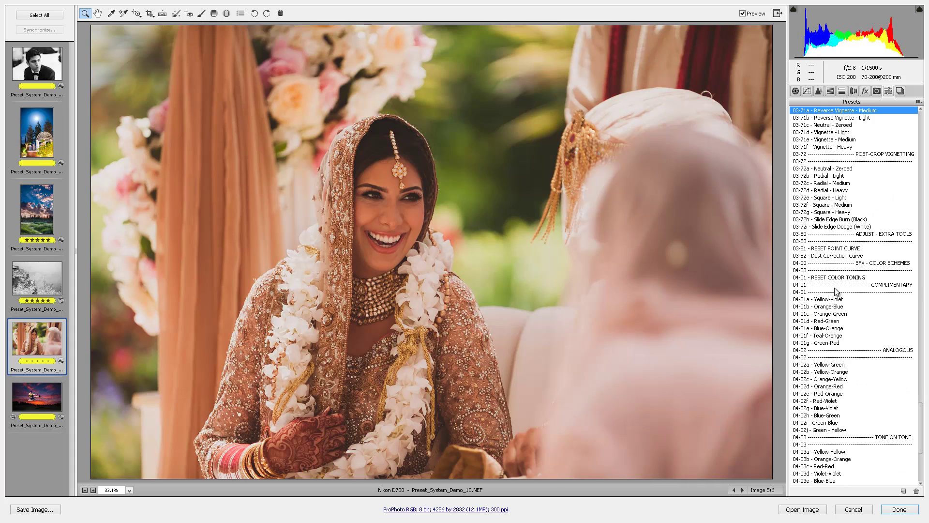
click(836, 335)
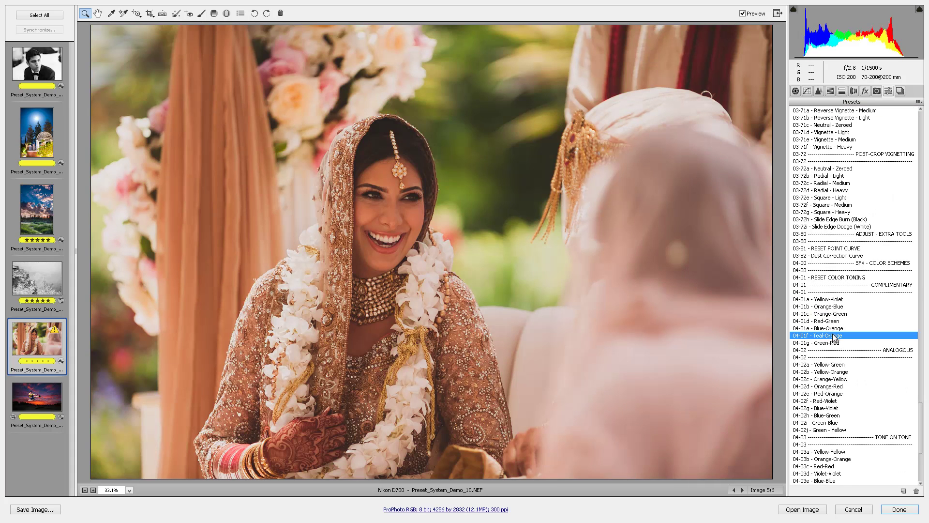
click(834, 328)
click(835, 321)
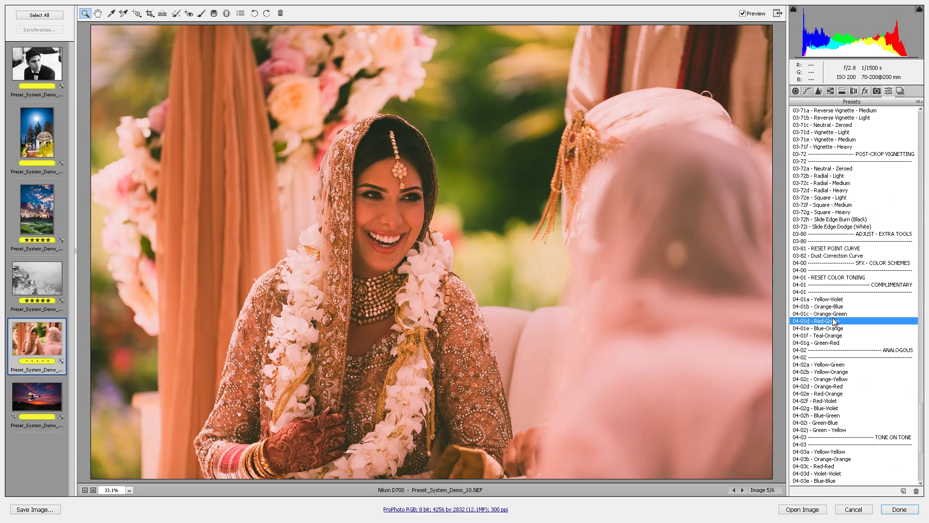
click(831, 313)
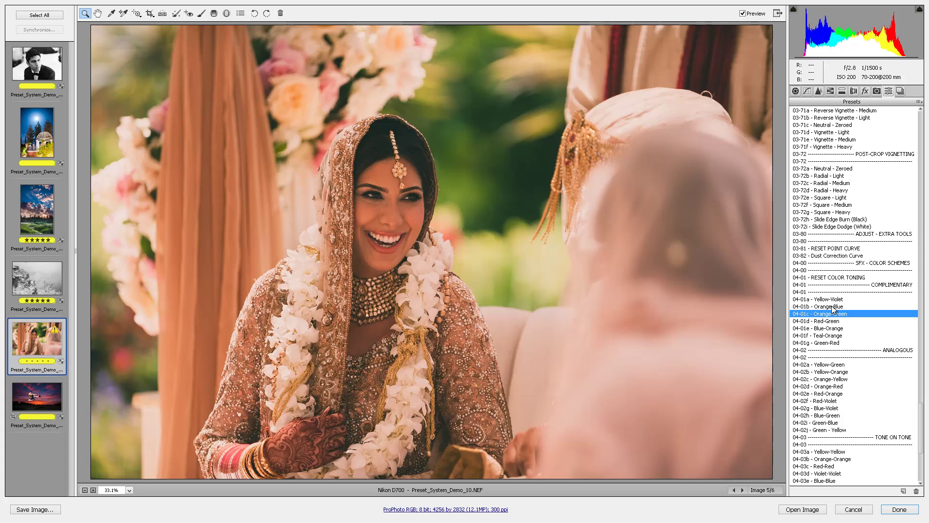
click(832, 306)
click(832, 299)
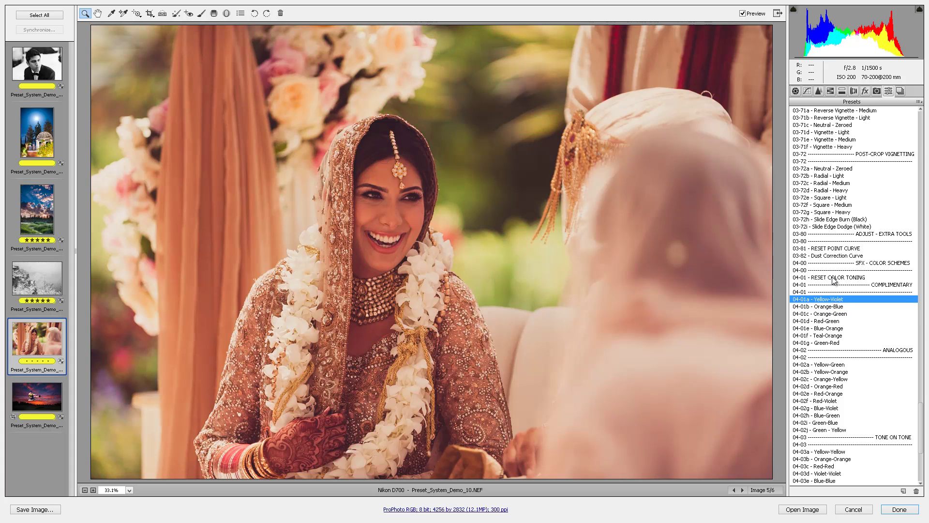
click(832, 278)
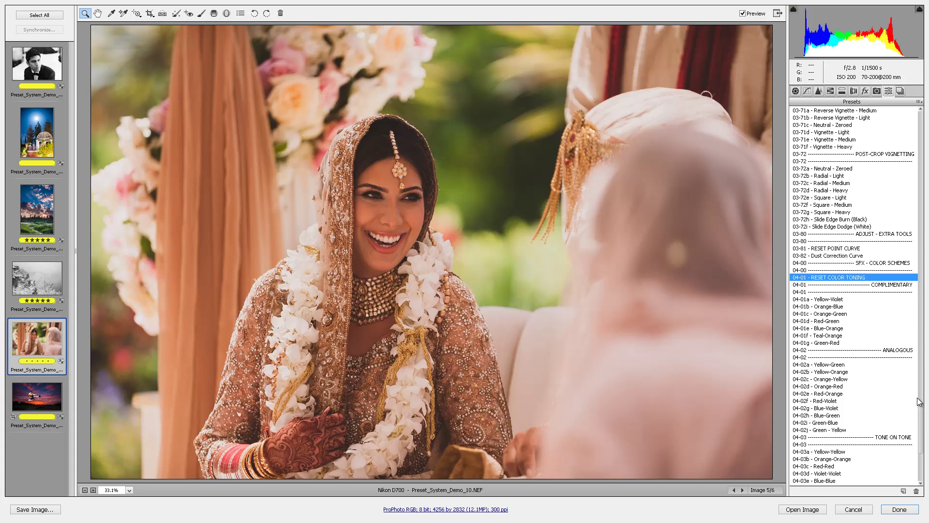
- Open the meadow sunset photo Preset_System_Demo_07.NEF and reset it to the default raw settings
drag(921, 413, 689, 137)
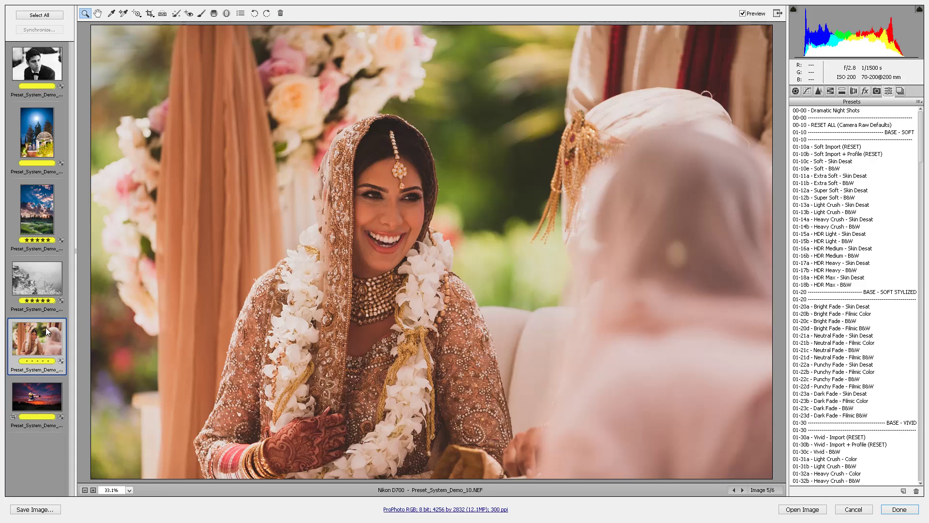
click(30, 207)
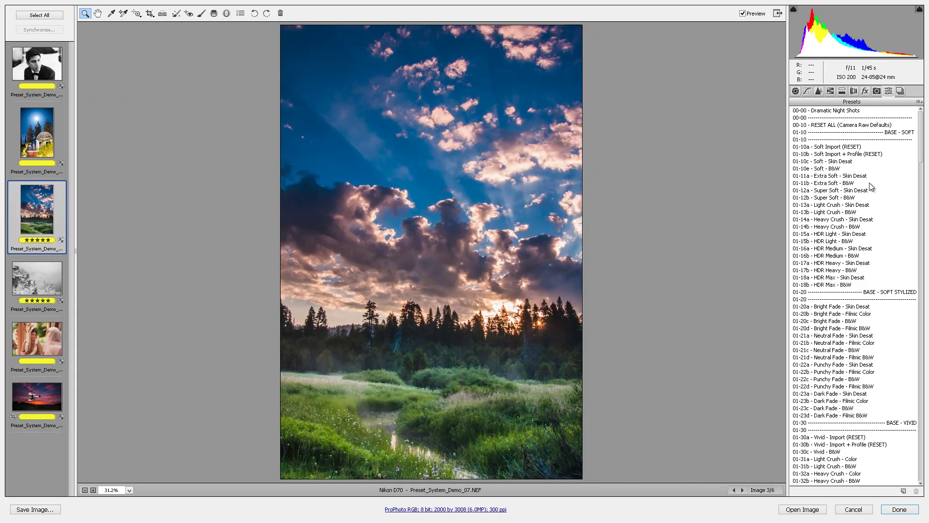
click(918, 102)
click(884, 122)
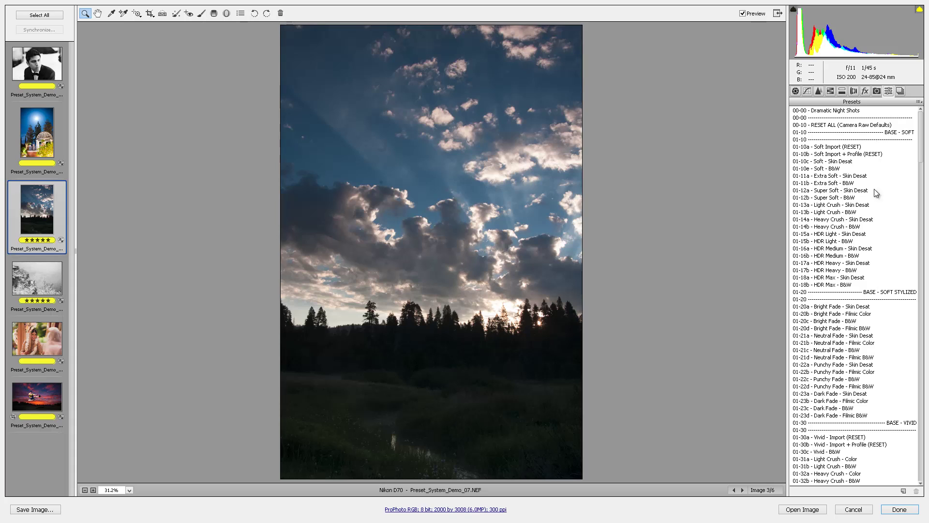
- Apply the vivid base preset 01-35a - HDR Max - Color to the meadow sunset photo
scroll(900, 176, down, 11)
click(896, 172)
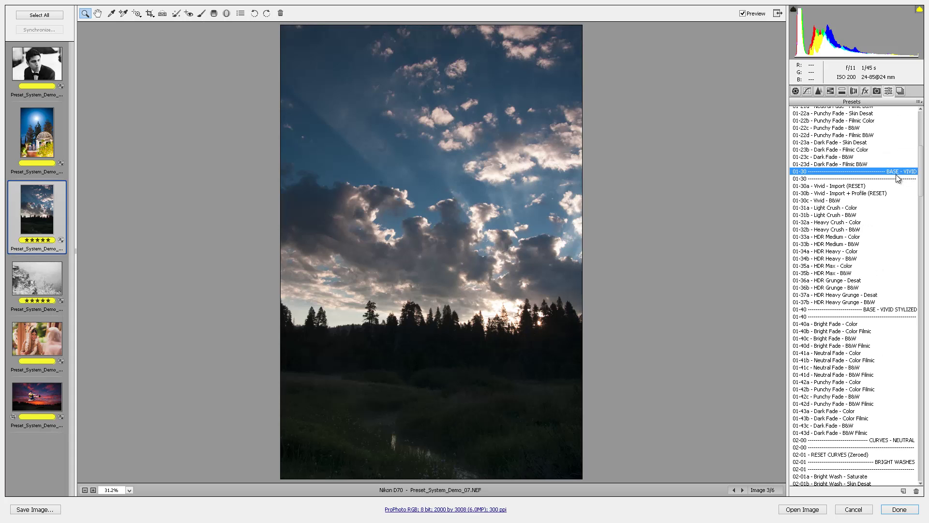
click(830, 267)
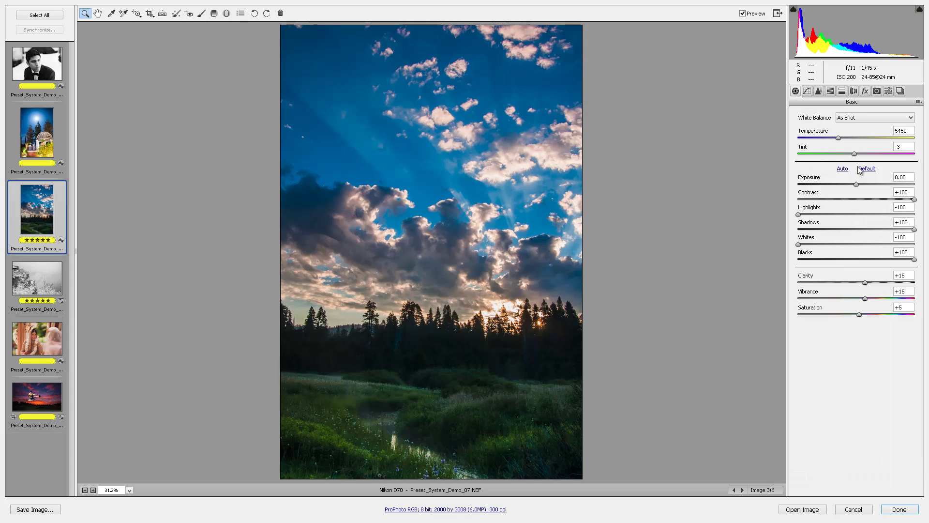
- Set the meadow sunset photo's exposure to +0.50
click(795, 91)
click(903, 177)
text(.5)
key(Return)
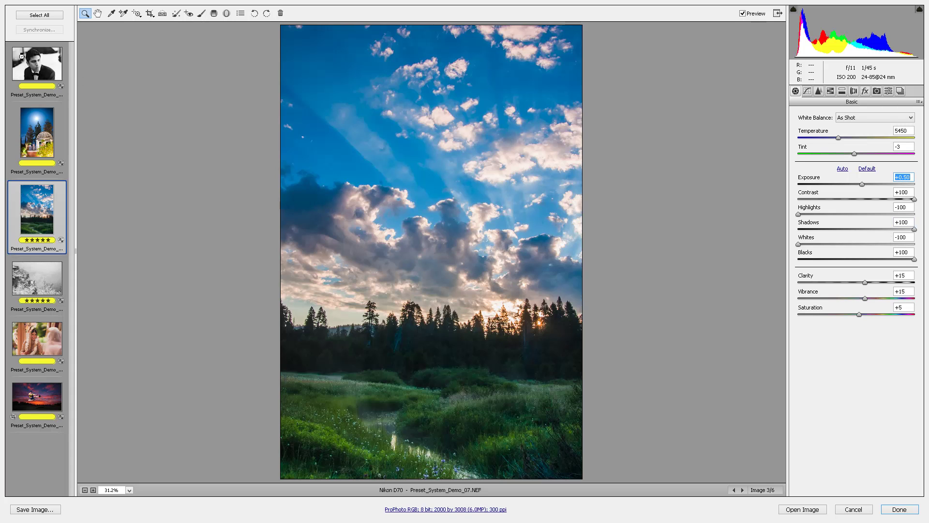
- Reset the portrait of the man in the bow tie with 00-10 - RESET ALL and apply the base preset 01-13b - Light Crush - B&W
click(23, 61)
click(888, 92)
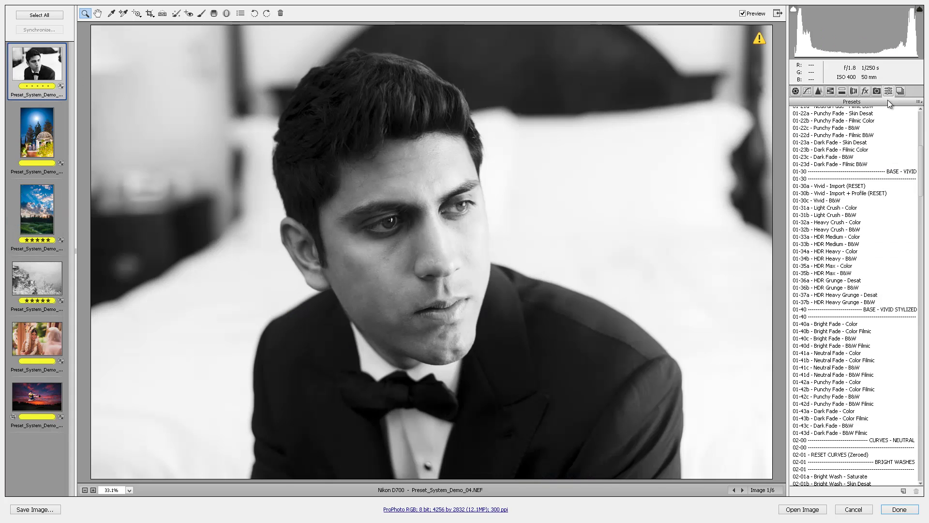
scroll(864, 130, up, 10)
click(852, 125)
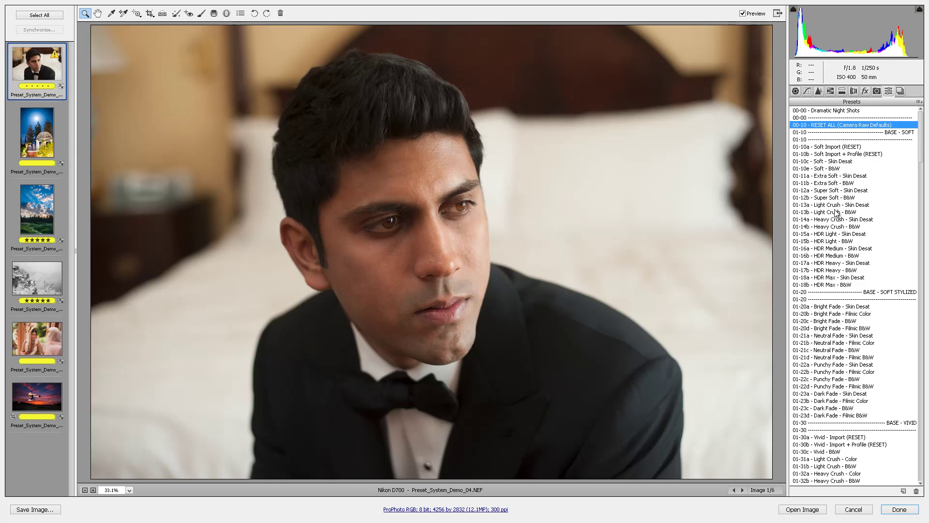
click(833, 213)
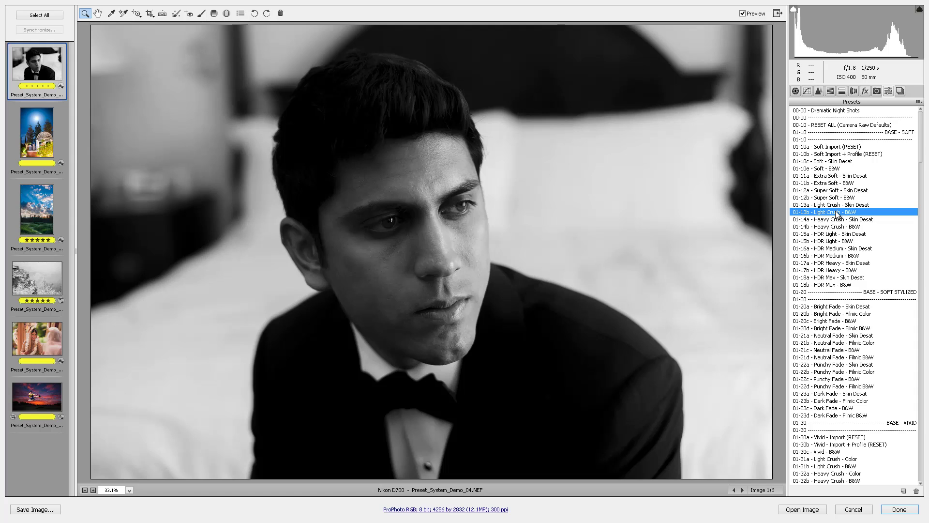
- Turn on the shadow clipping warning for the black-and-white portrait and set its exposure to +1.00
key(u)
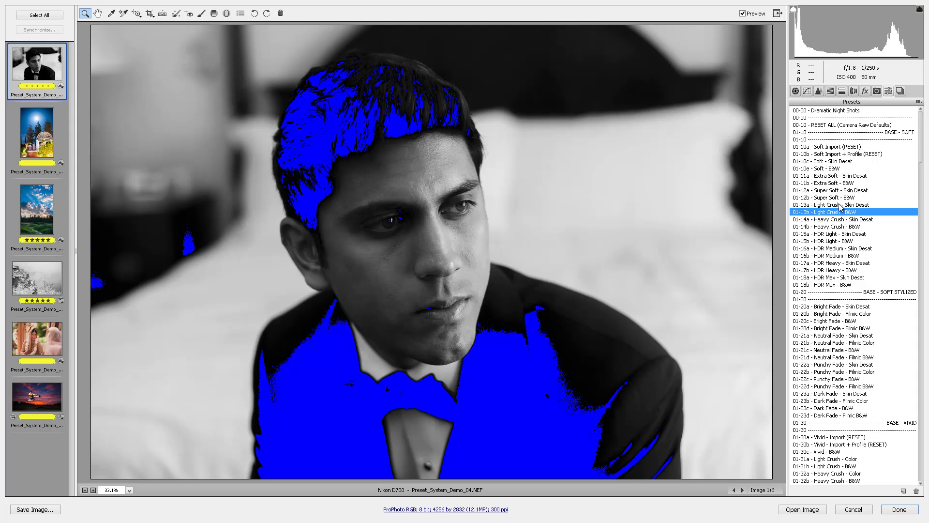
click(795, 91)
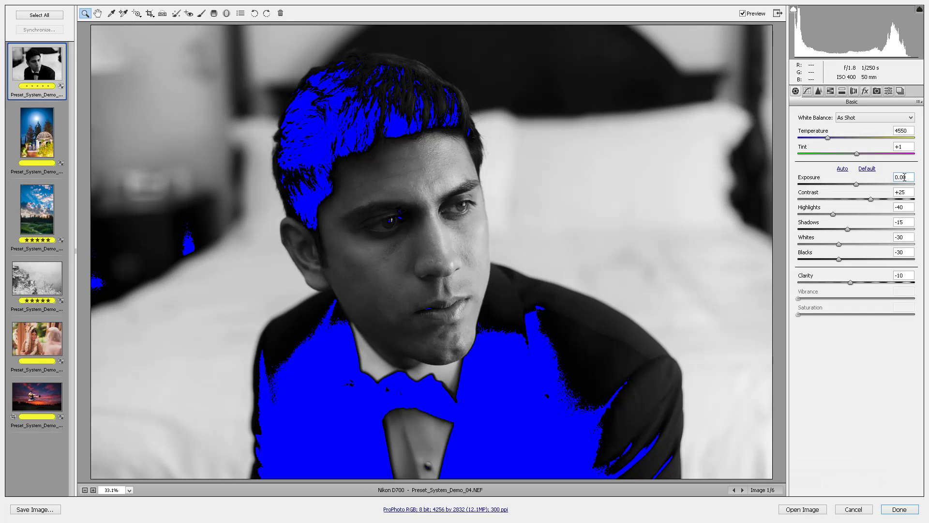
text(1)
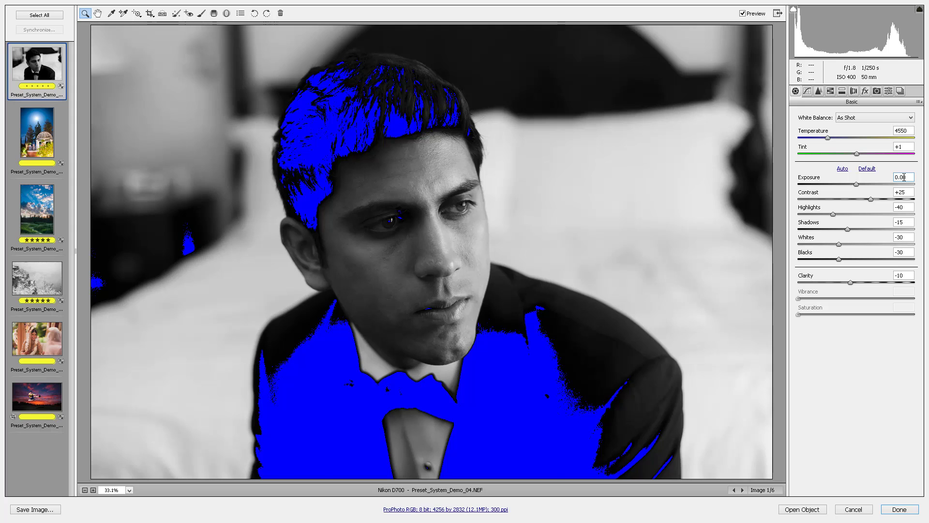
key(Return)
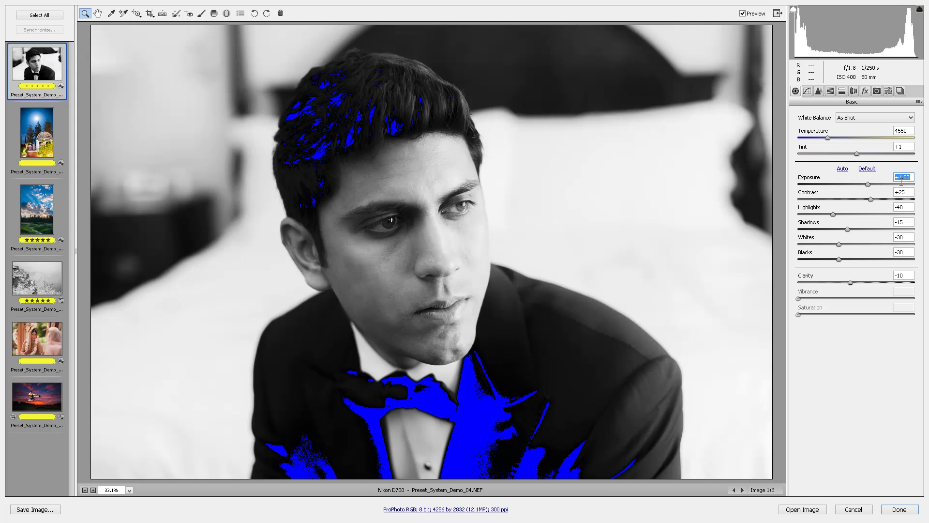
- Set the black-and-white portrait's blacks to -11 and its highlights to -99
drag(839, 259, 850, 260)
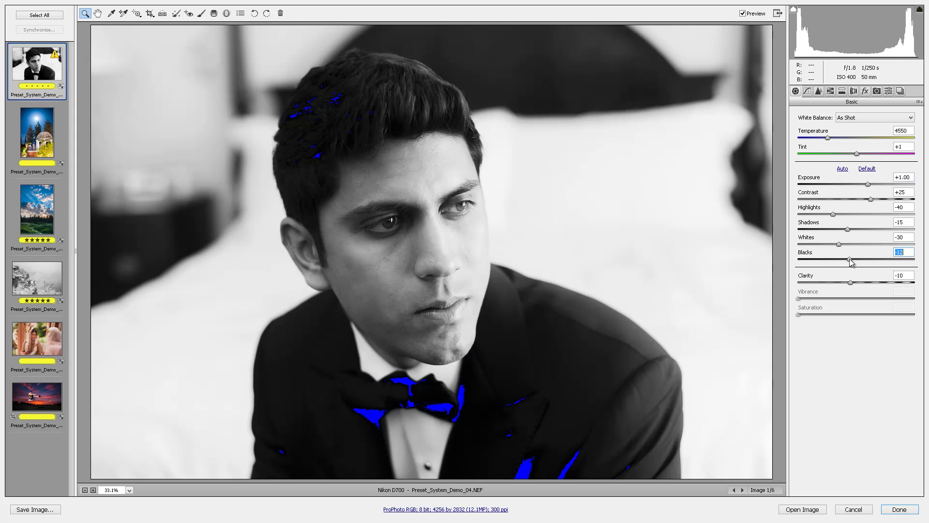
drag(832, 215, 799, 216)
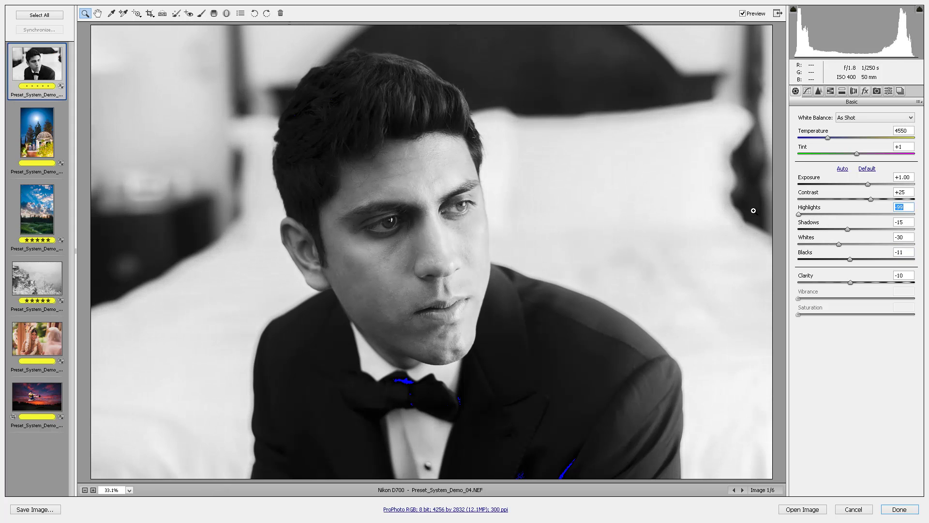
- Reset the night gazebo photo to the Camera Raw defaults and apply the vivid base preset 01-31a - Light Crush - Color
click(38, 137)
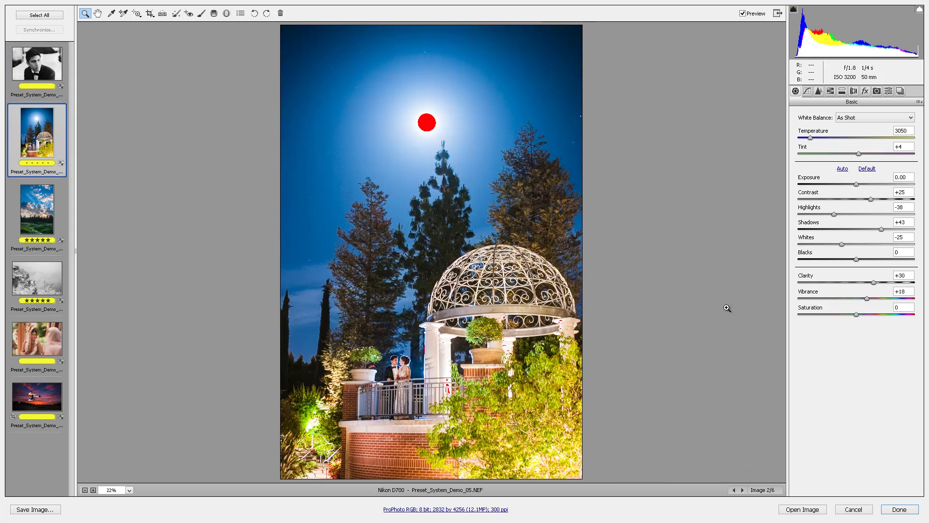
click(918, 101)
click(890, 123)
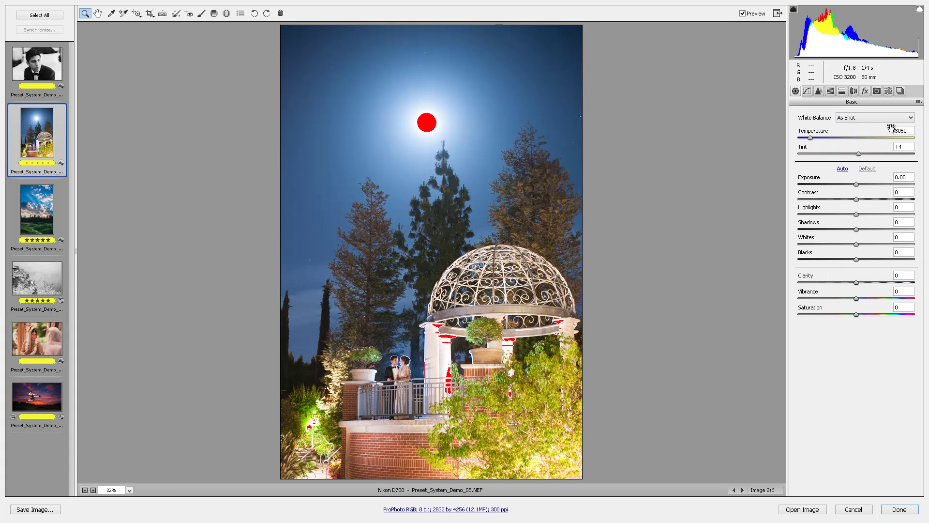
click(888, 92)
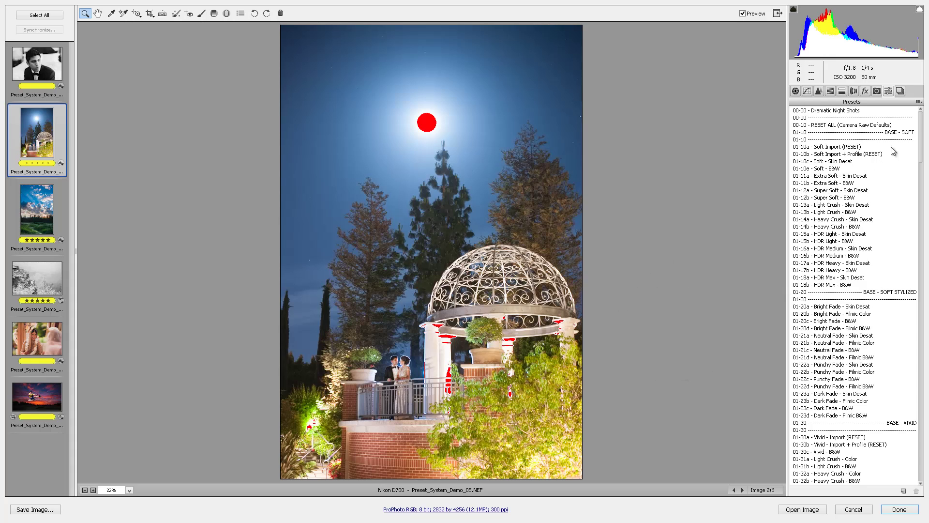
click(840, 458)
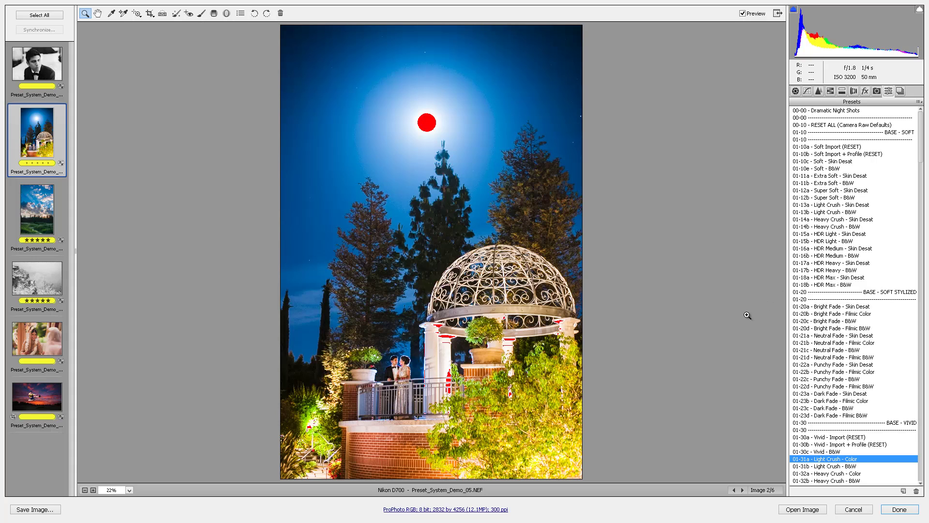
- Burn the lit bushes and the lower corners of the gazebo photo with the Adjustment Brush preset 02 Burn (Darken) -1
click(203, 14)
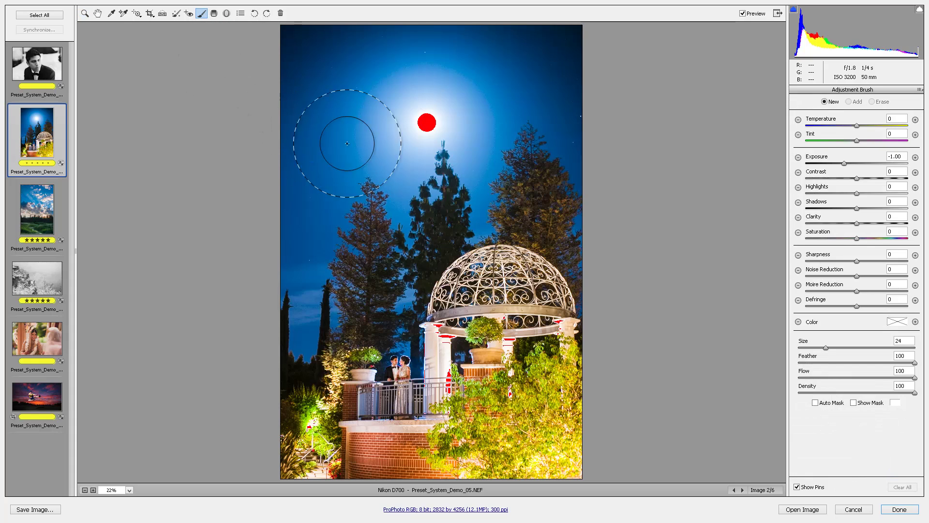
click(920, 90)
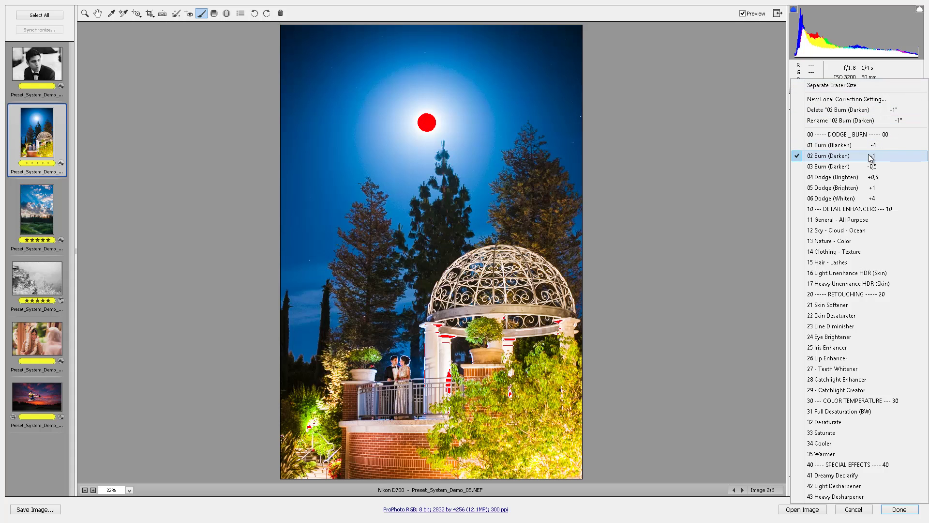
click(609, 432)
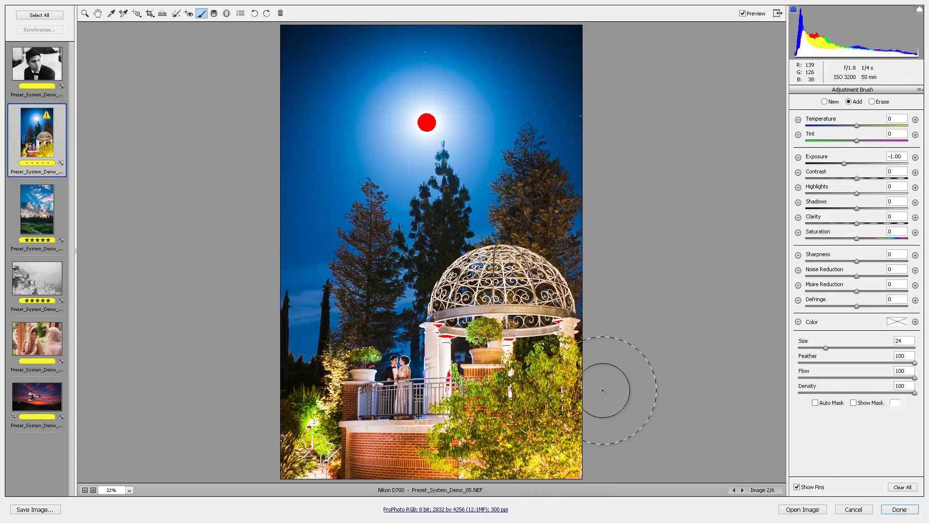
mouse_move(602, 390)
mouse_down()
mouse_move(564, 489)
mouse_move(297, 461)
mouse_move(305, 501)
mouse_move(503, 478)
mouse_move(528, 501)
mouse_up()
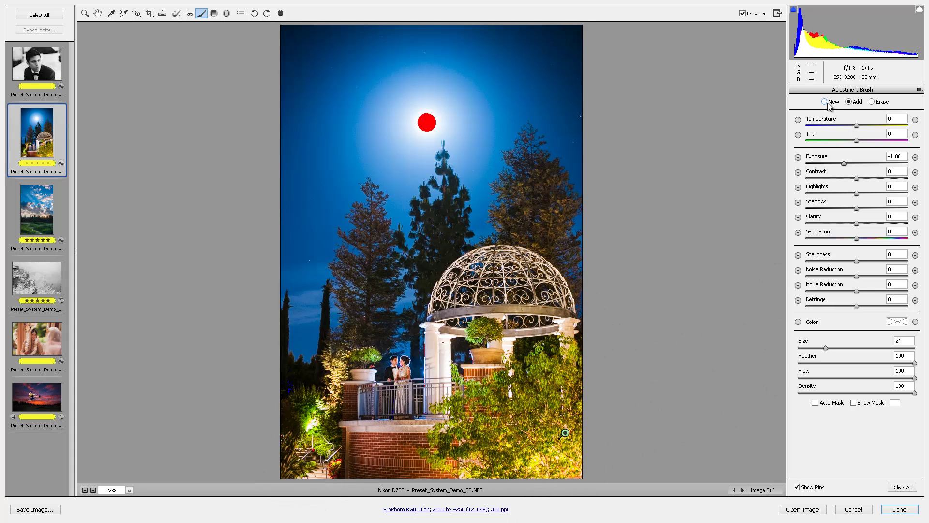
click(581, 467)
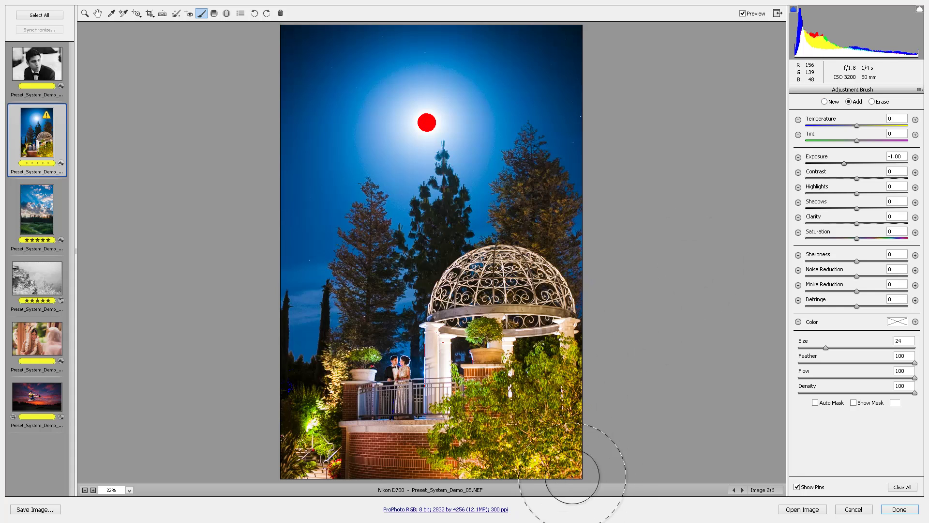
click(303, 470)
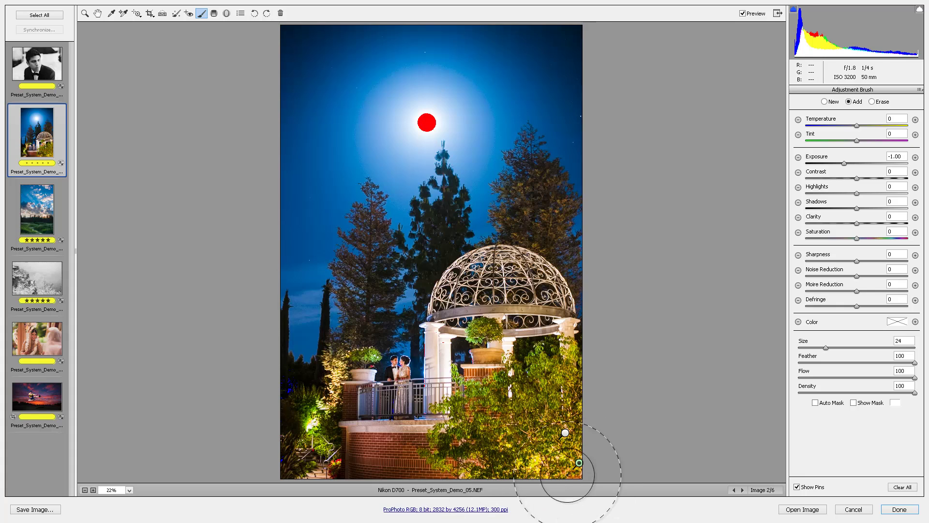
- Brighten the sky's upper-right corner with a new brush adjustment using the preset 04 Dodge (Brighten) +0,5 at size 46
click(824, 102)
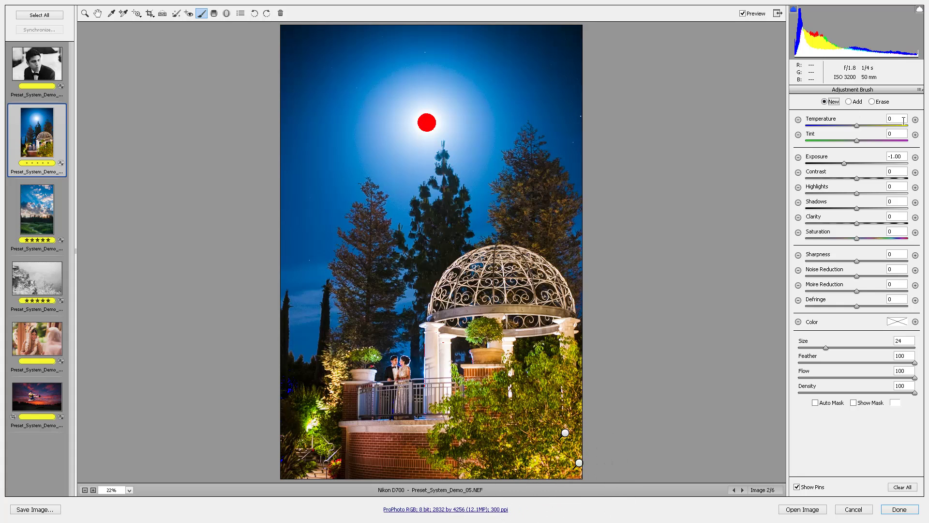
click(918, 90)
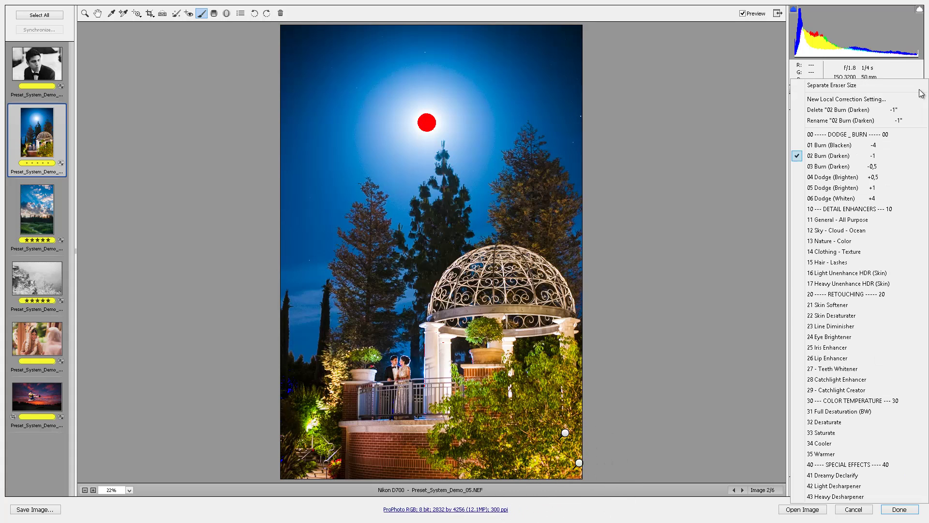
click(867, 178)
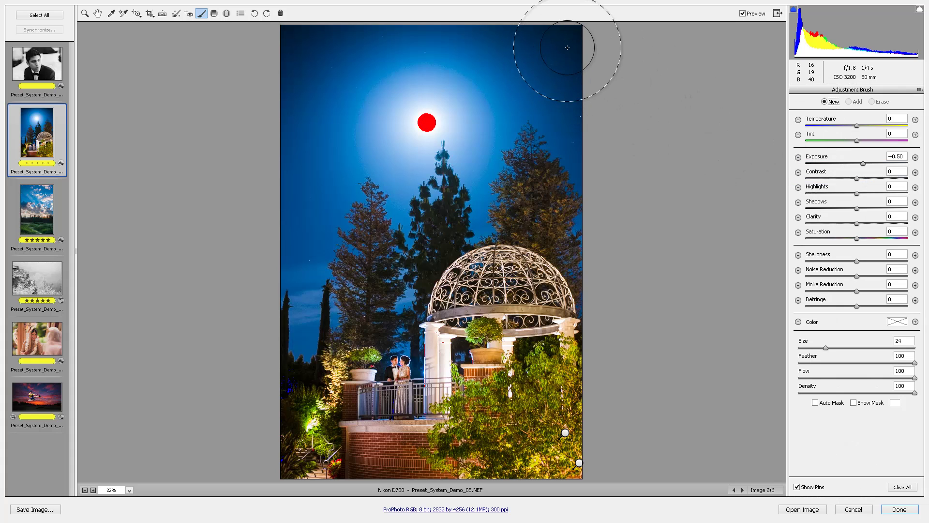
key(bracketright)
key(bracketright)
key(bracketright)
key(bracketright)
key(bracketright)
key(bracketright)
key(bracketright)
key(bracketright)
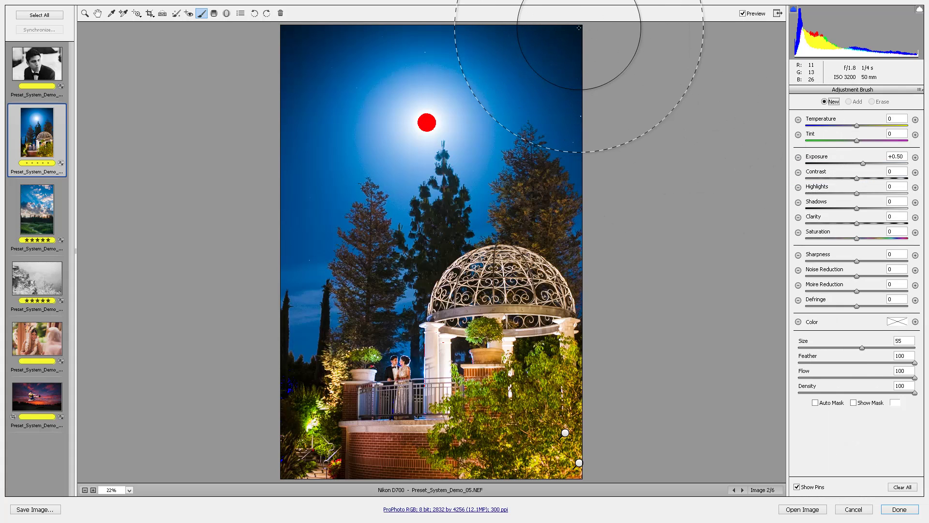
key(bracketleft)
key(bracketleft)
drag(584, 23, 581, 36)
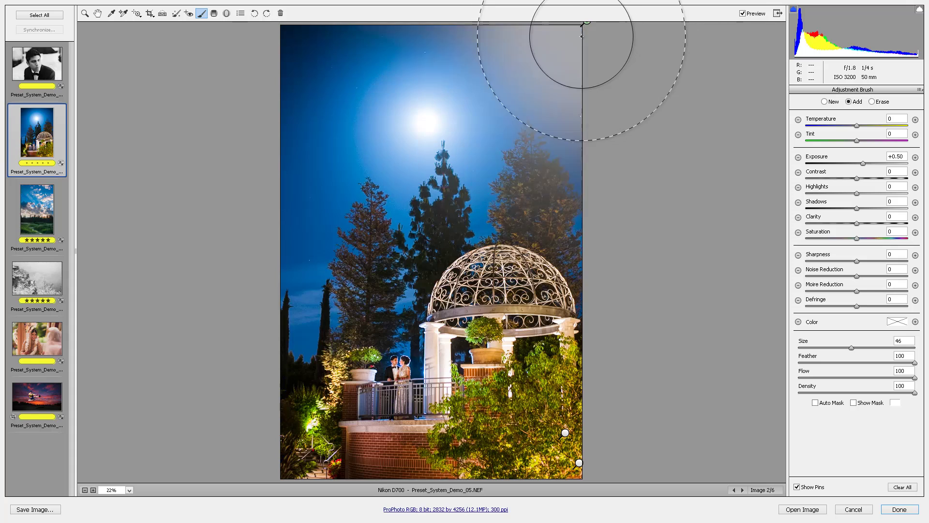
key(bracketleft)
key(bracketleft)
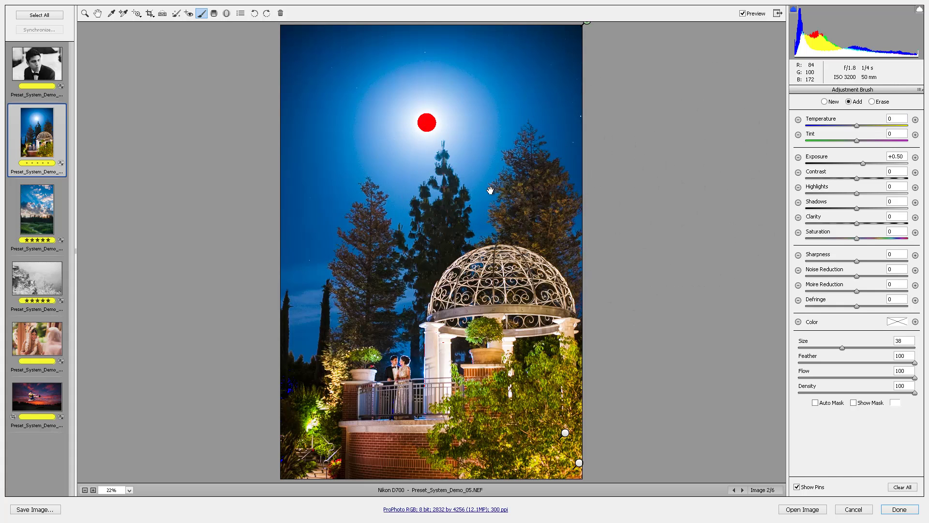
key(h)
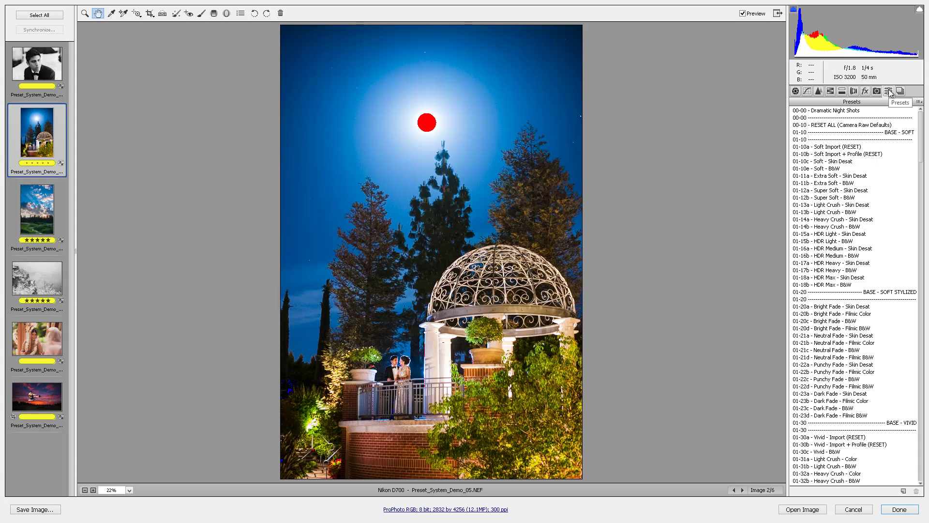
- Add a vertical Graduated Filter with exposure +0.50, running from the sky above the moon to just below it
click(213, 14)
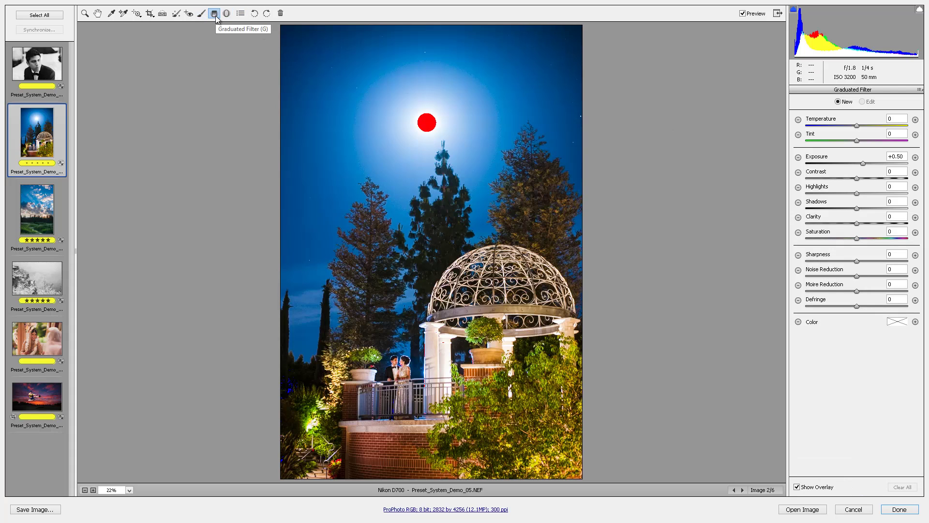
drag(429, 46, 430, 138)
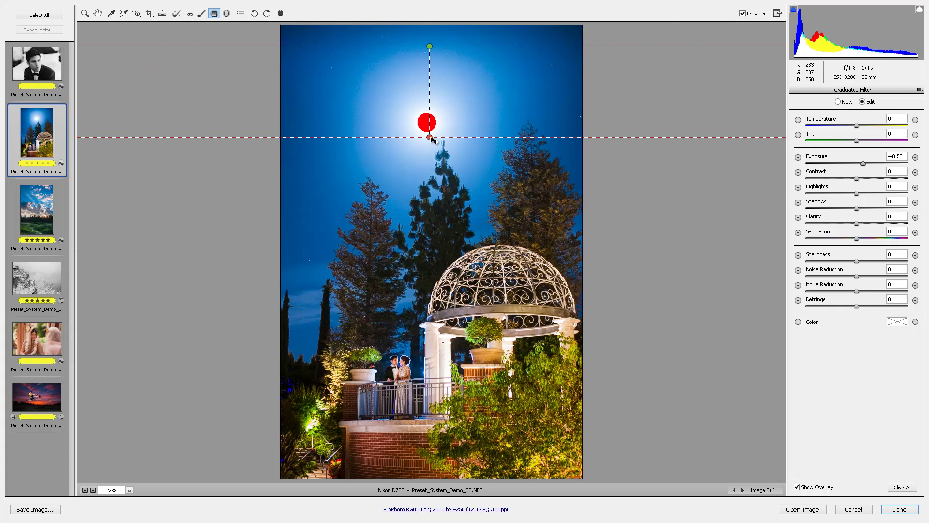